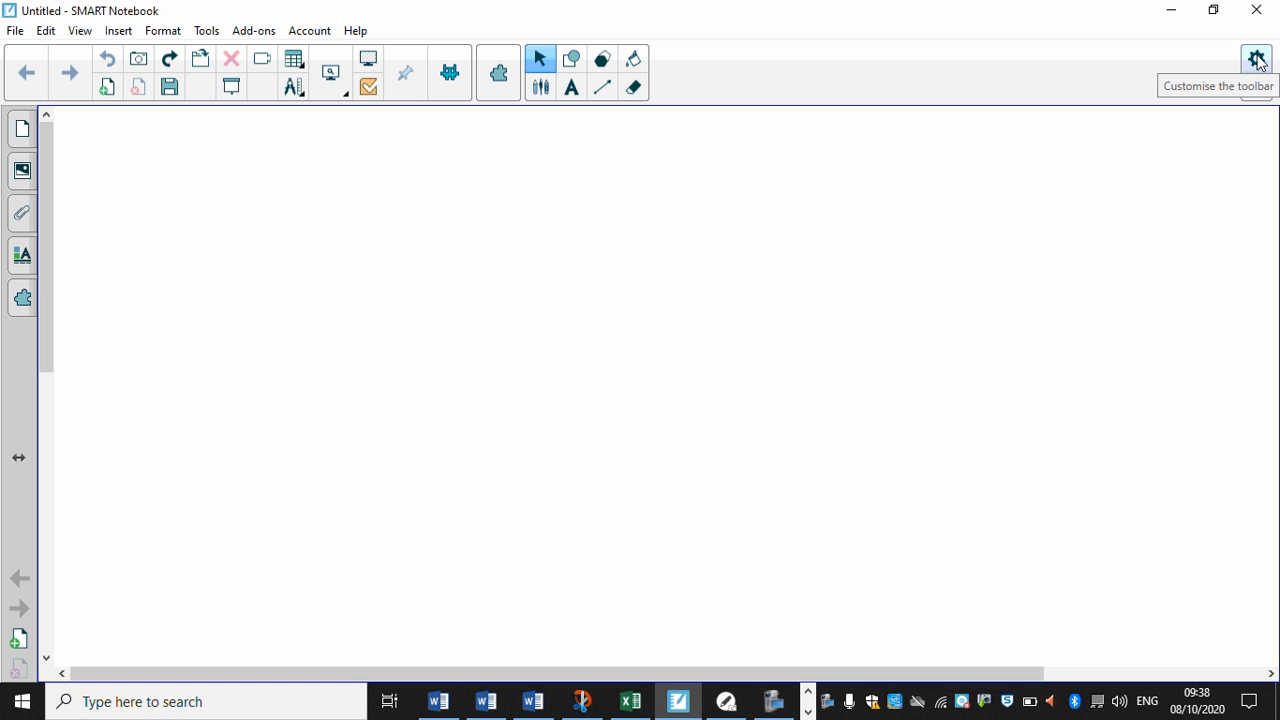
Look through the toolbar customisation actions for Screen Capture and close the customisation window
{"action": "left_click", "coordinate": [1257, 59]}
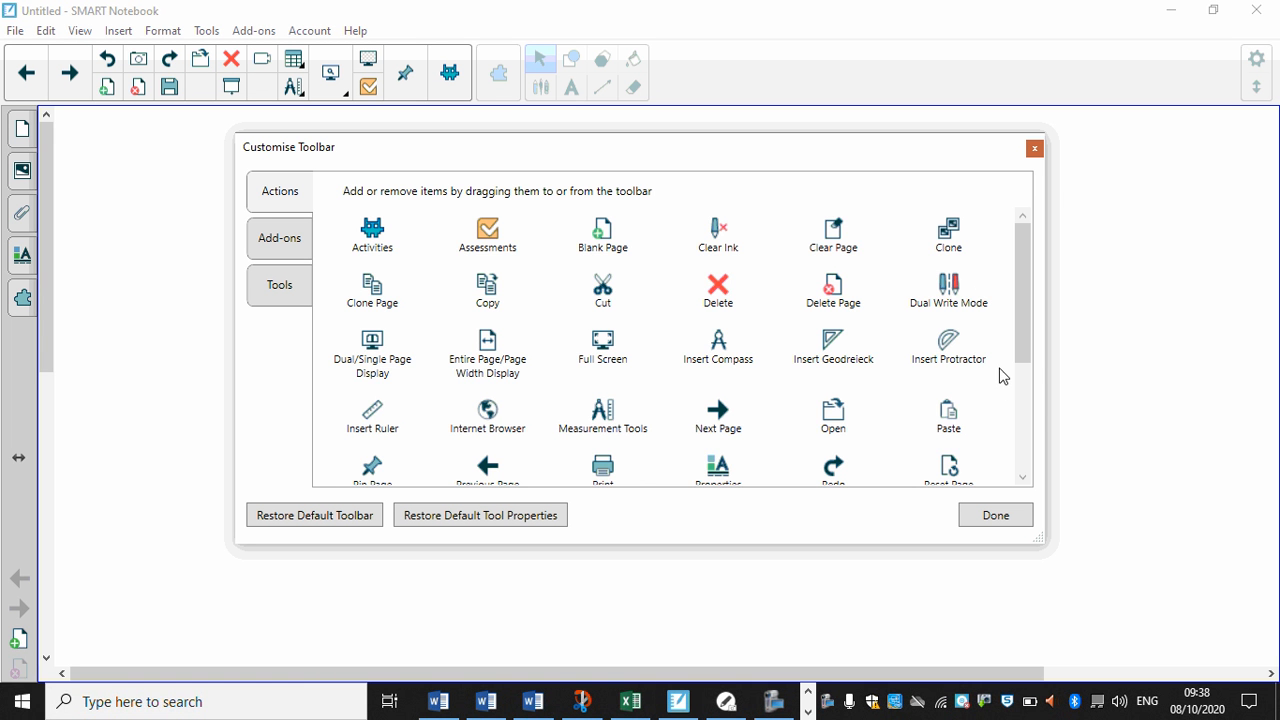
{"action": "left_click_drag", "start_coordinate": [1020, 328], "coordinate": [1014, 402]}
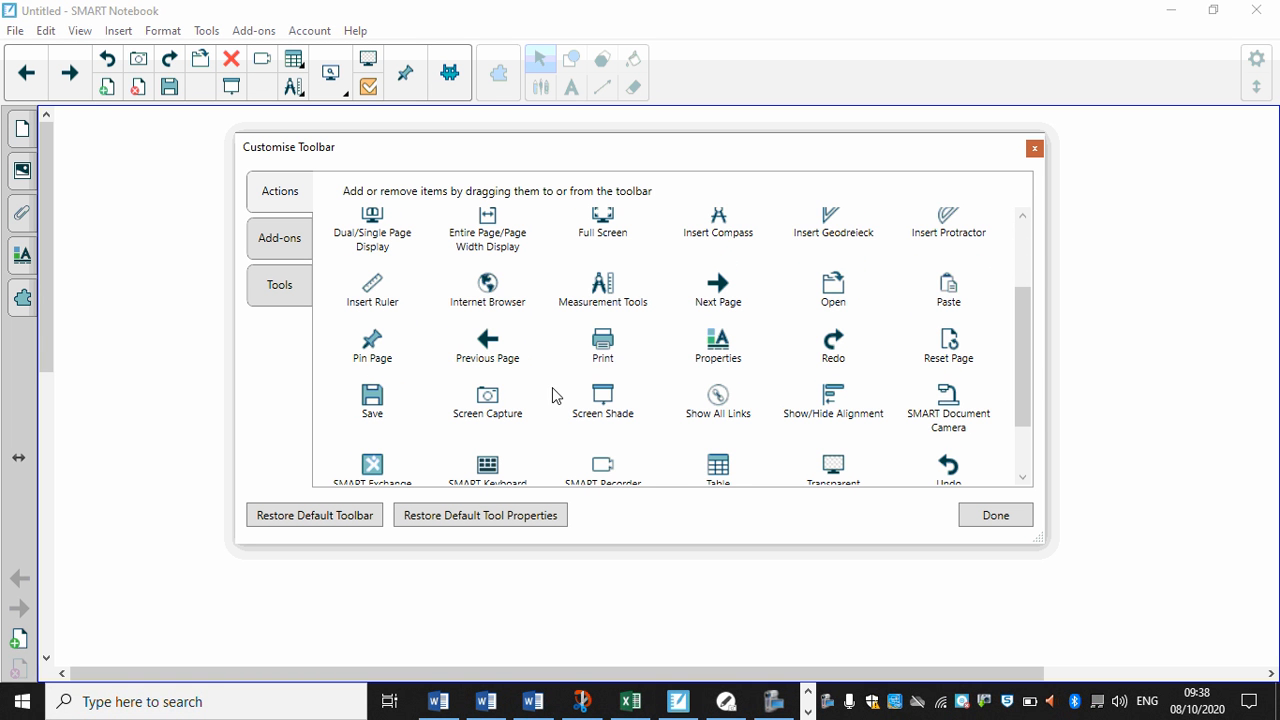
{"action": "mouse_move", "coordinate": [421, 290]}
{"action": "left_mouse_down"}
{"action": "mouse_move", "coordinate": [302, 124]}
{"action": "mouse_move", "coordinate": [212, 52]}
{"action": "mouse_move", "coordinate": [115, 31]}
{"action": "mouse_move", "coordinate": [130, 27]}
{"action": "mouse_move", "coordinate": [130, 57]}
{"action": "left_mouse_up"}
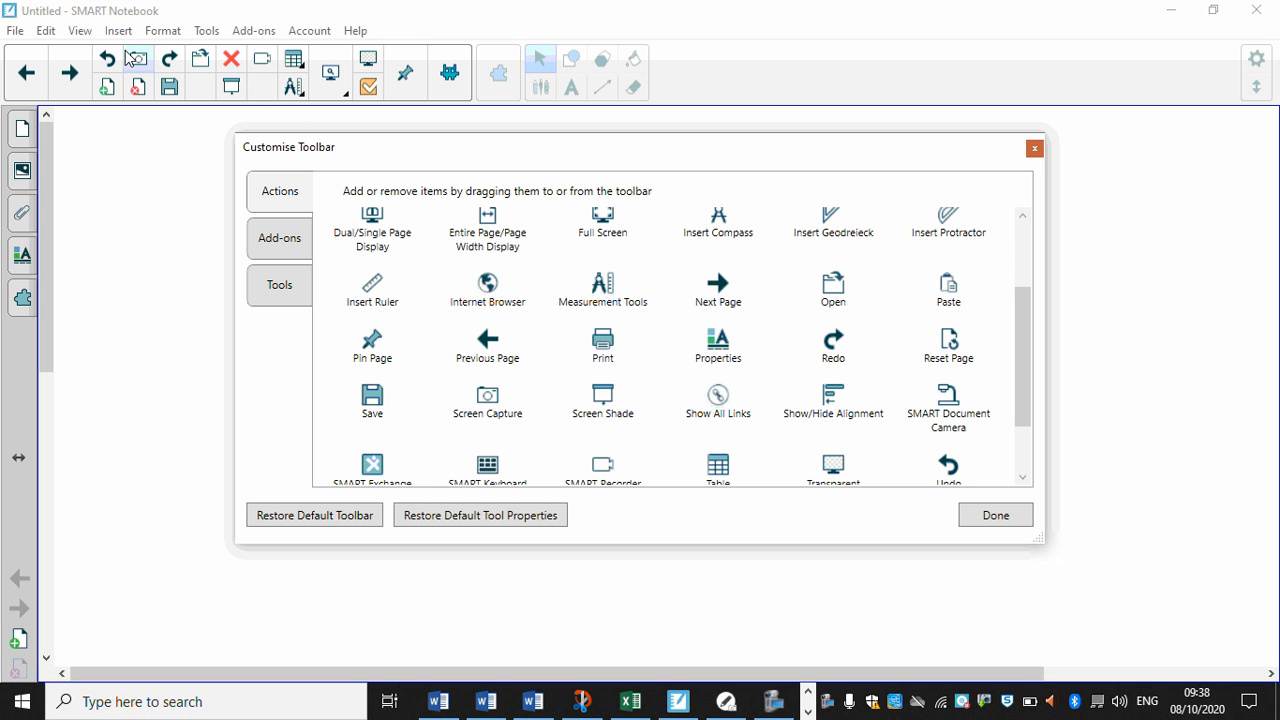
{"action": "left_click", "coordinate": [976, 513]}
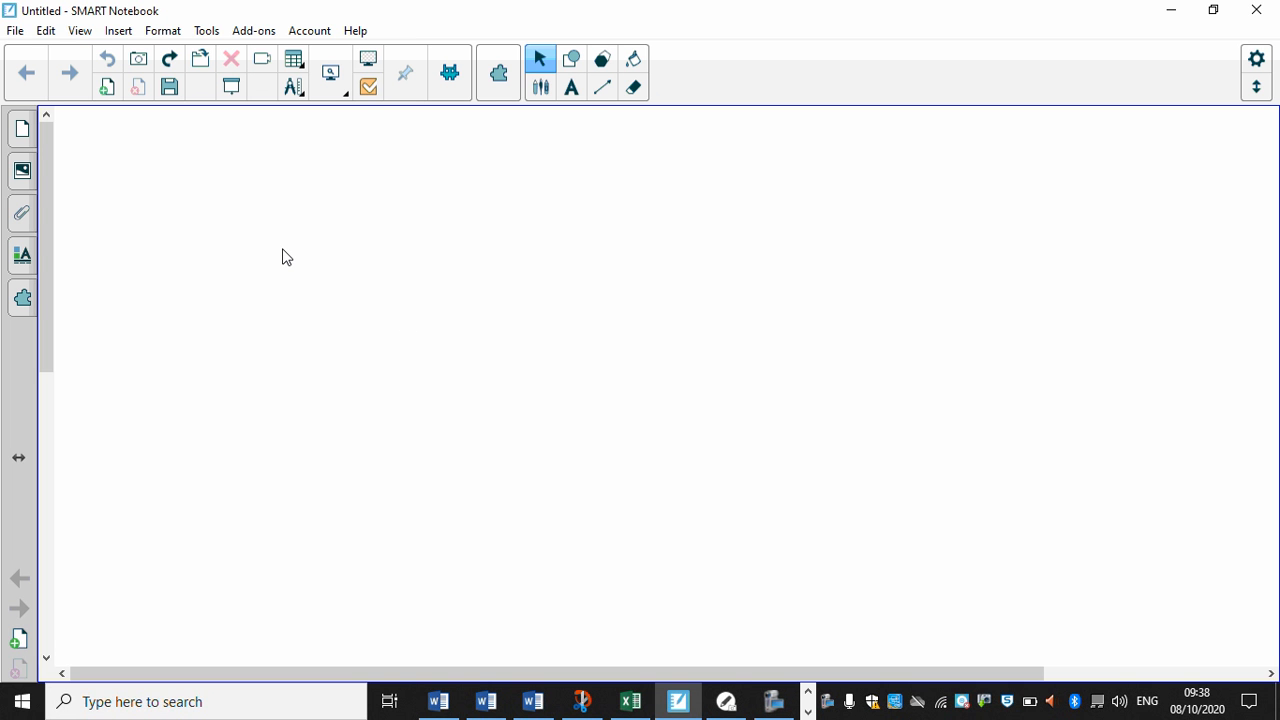
Place the "Skeleton - front view" gallery picture on the page
{"action": "left_click", "coordinate": [21, 172]}
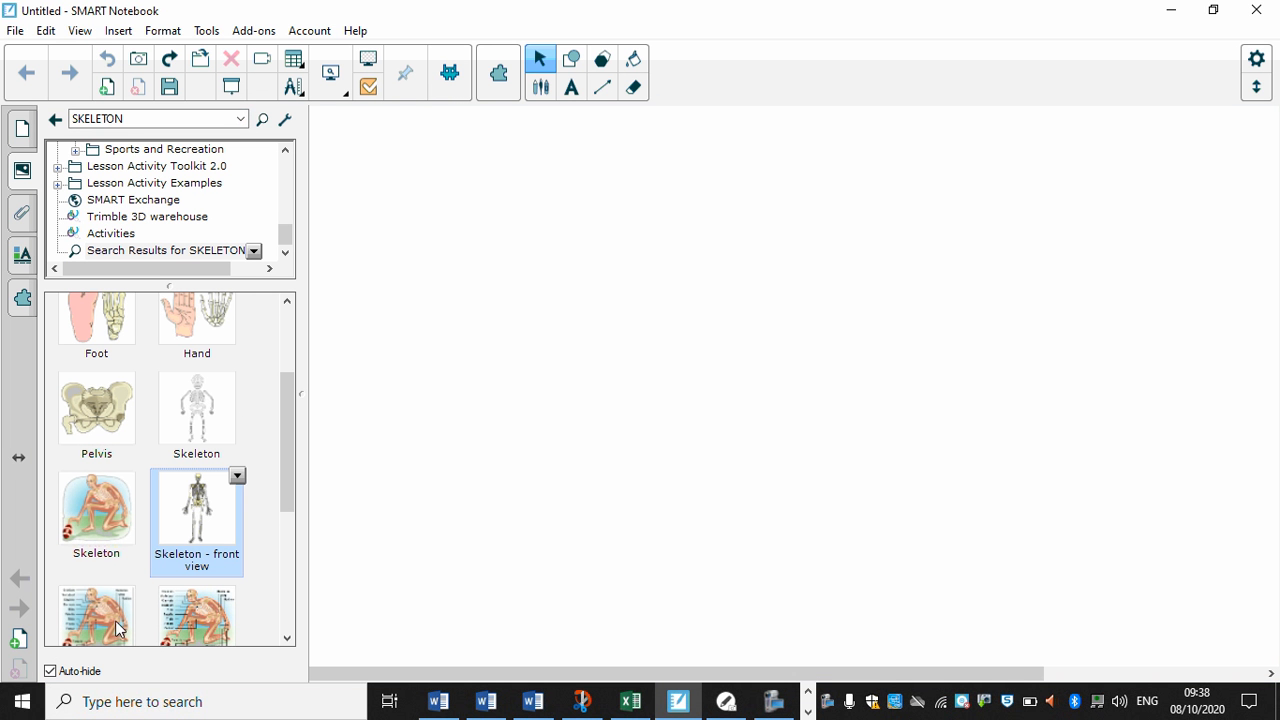
{"action": "left_click_drag", "start_coordinate": [188, 506], "coordinate": [624, 448]}
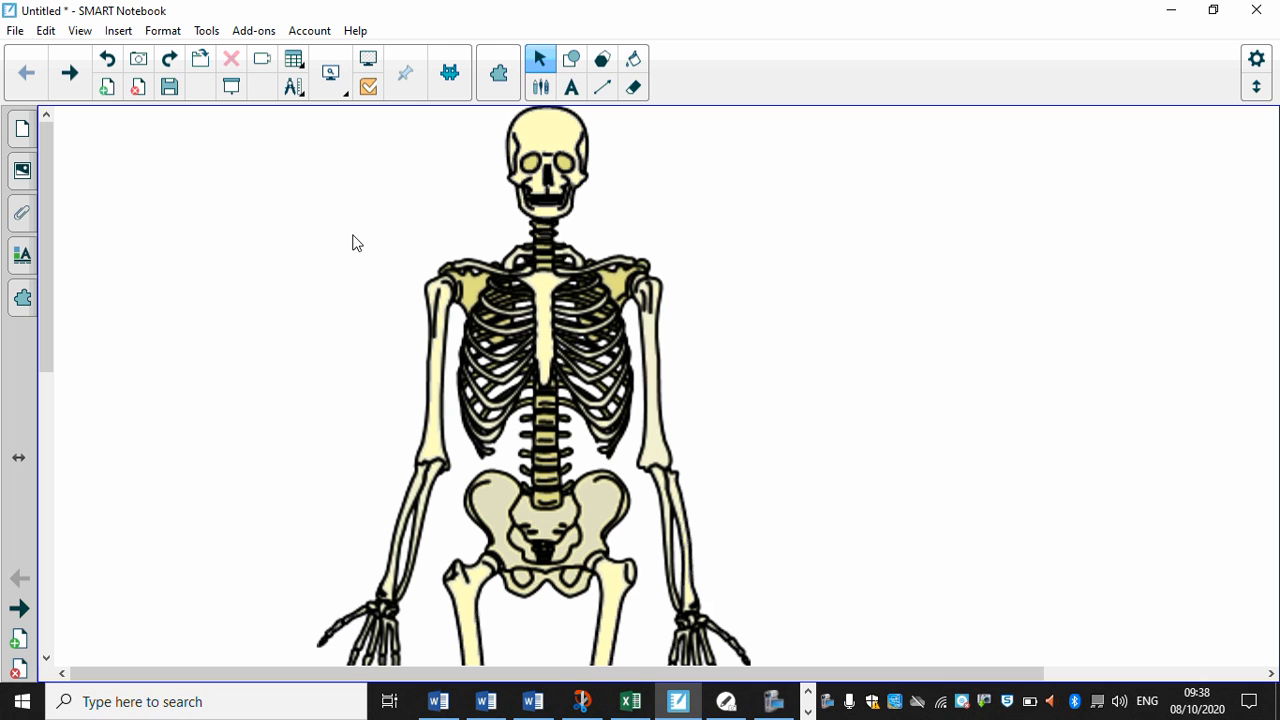
Capture a rectangular area around the skeleton's forearm on the left of the picture and send it to a new page
{"action": "left_click", "coordinate": [139, 58]}
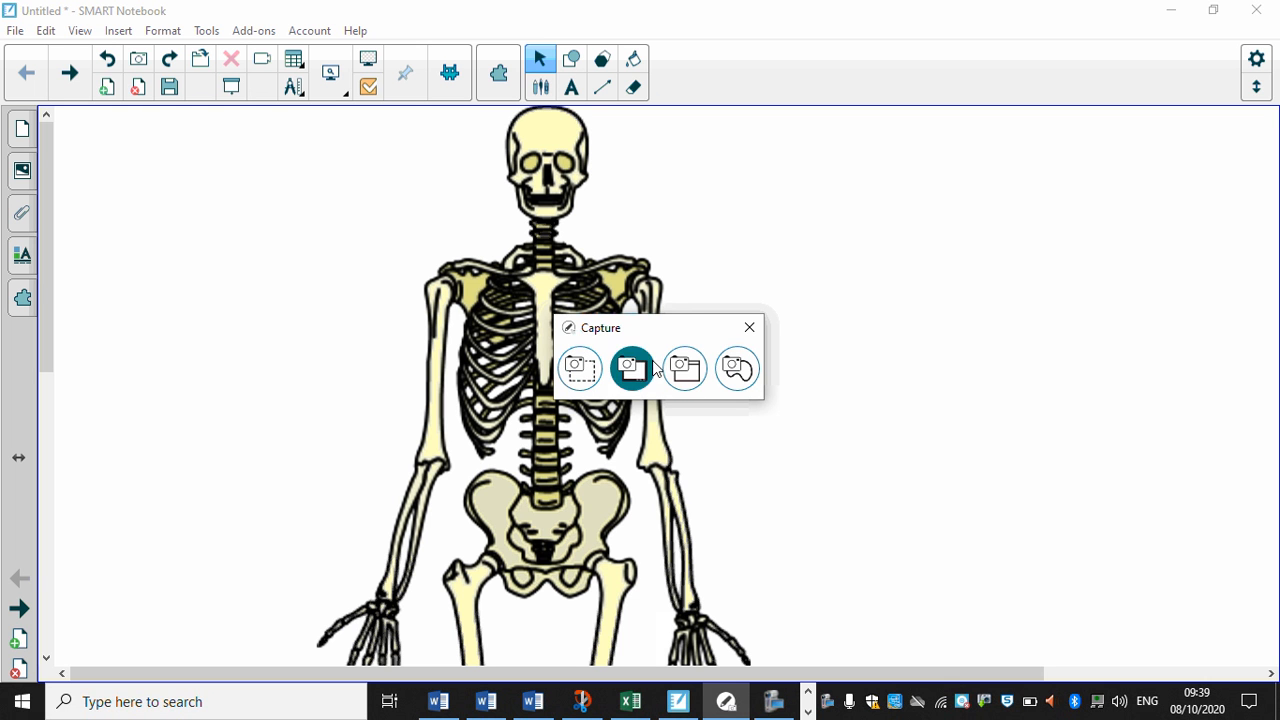
{"action": "left_click", "coordinate": [581, 366]}
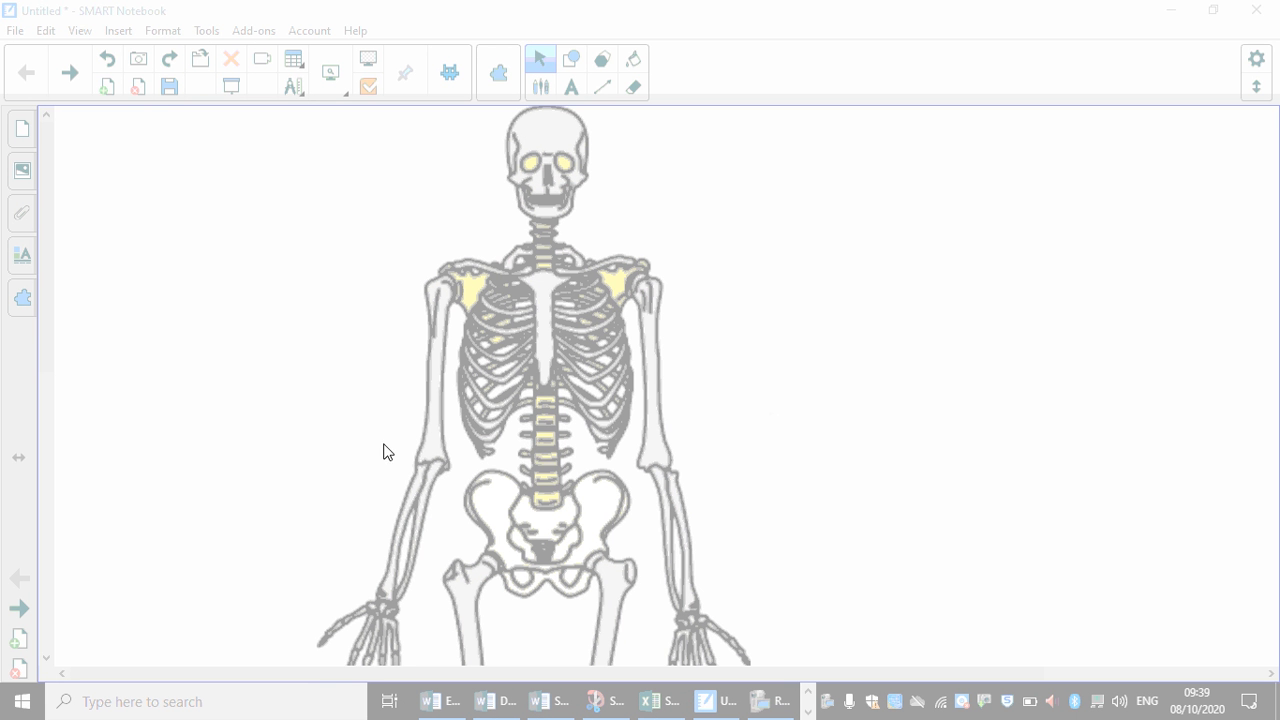
{"action": "left_click_drag", "start_coordinate": [364, 446], "coordinate": [446, 610]}
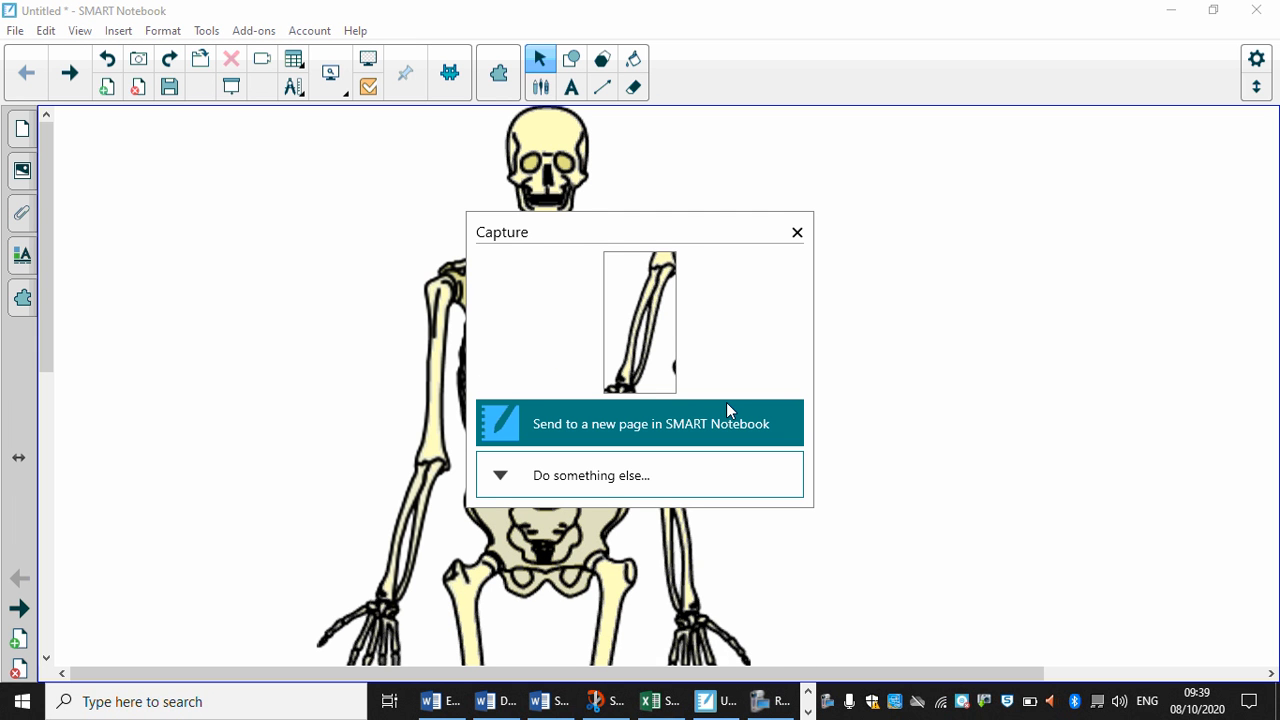
{"action": "left_click", "coordinate": [648, 475]}
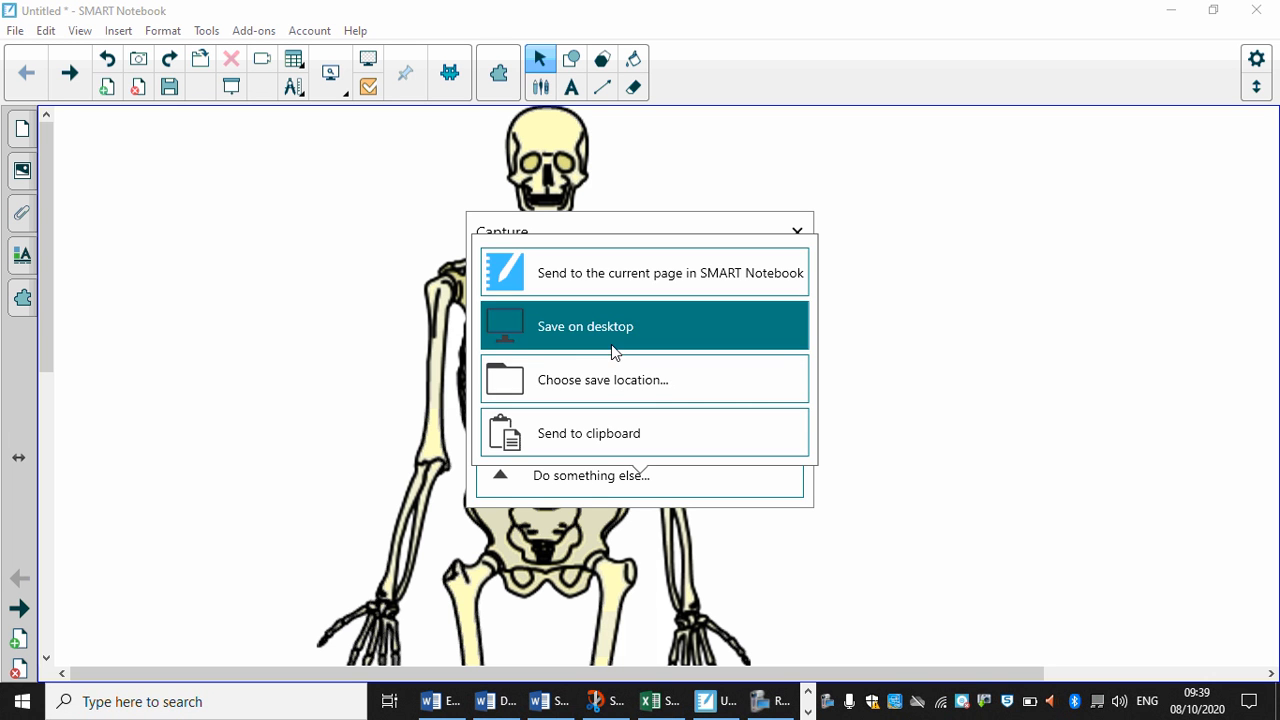
{"action": "left_click", "coordinate": [668, 226]}
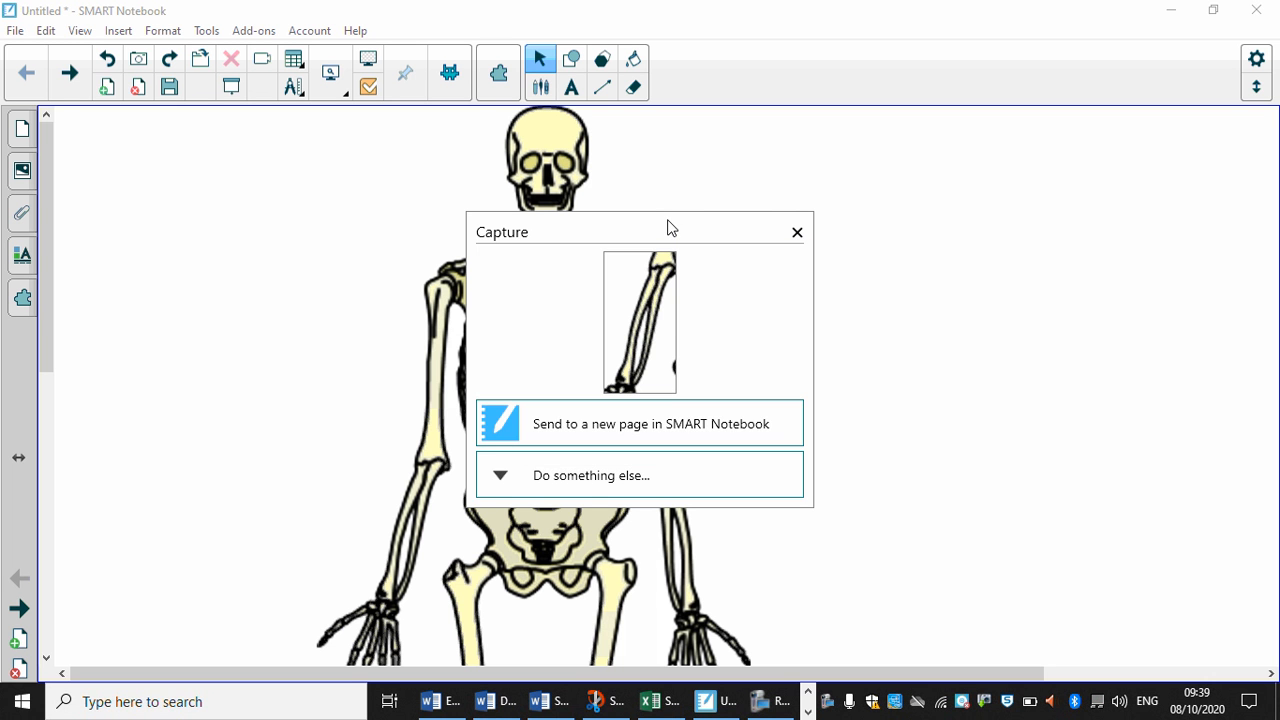
{"action": "left_click", "coordinate": [623, 432]}
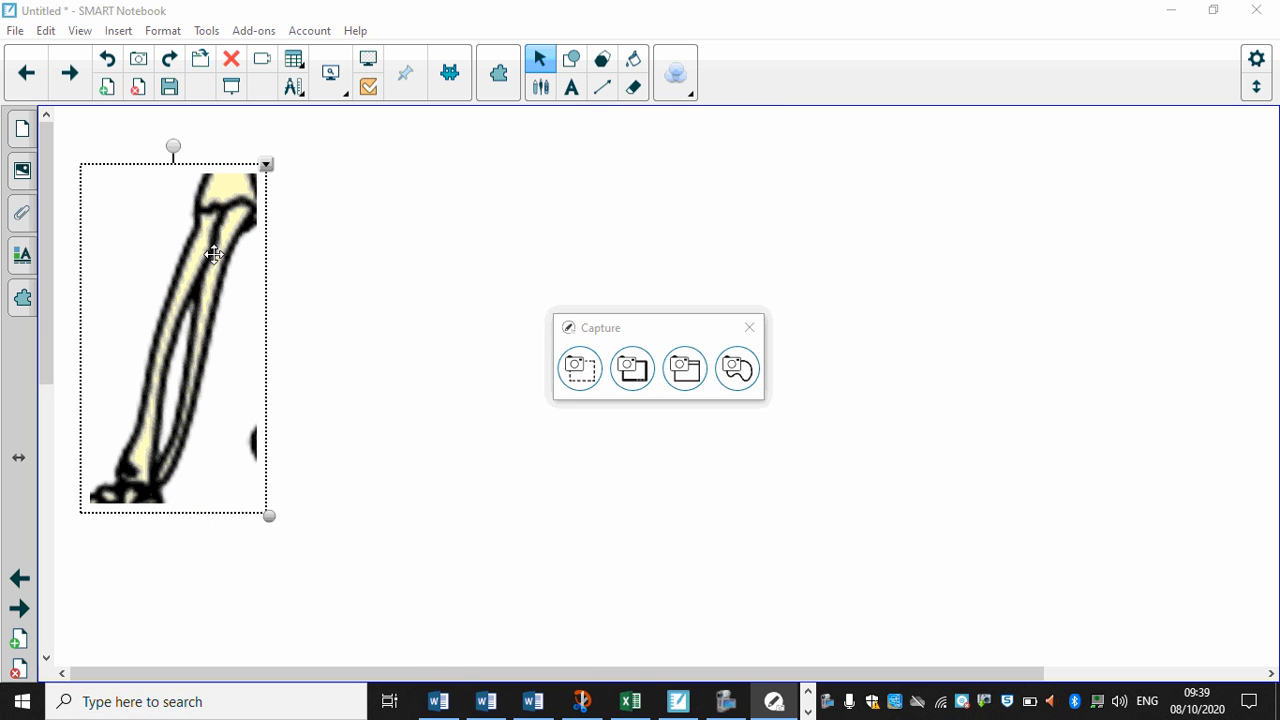
Move the captured forearm image towards the middle of the page, enlarge it and deselect it
{"action": "left_click_drag", "start_coordinate": [209, 251], "coordinate": [433, 255]}
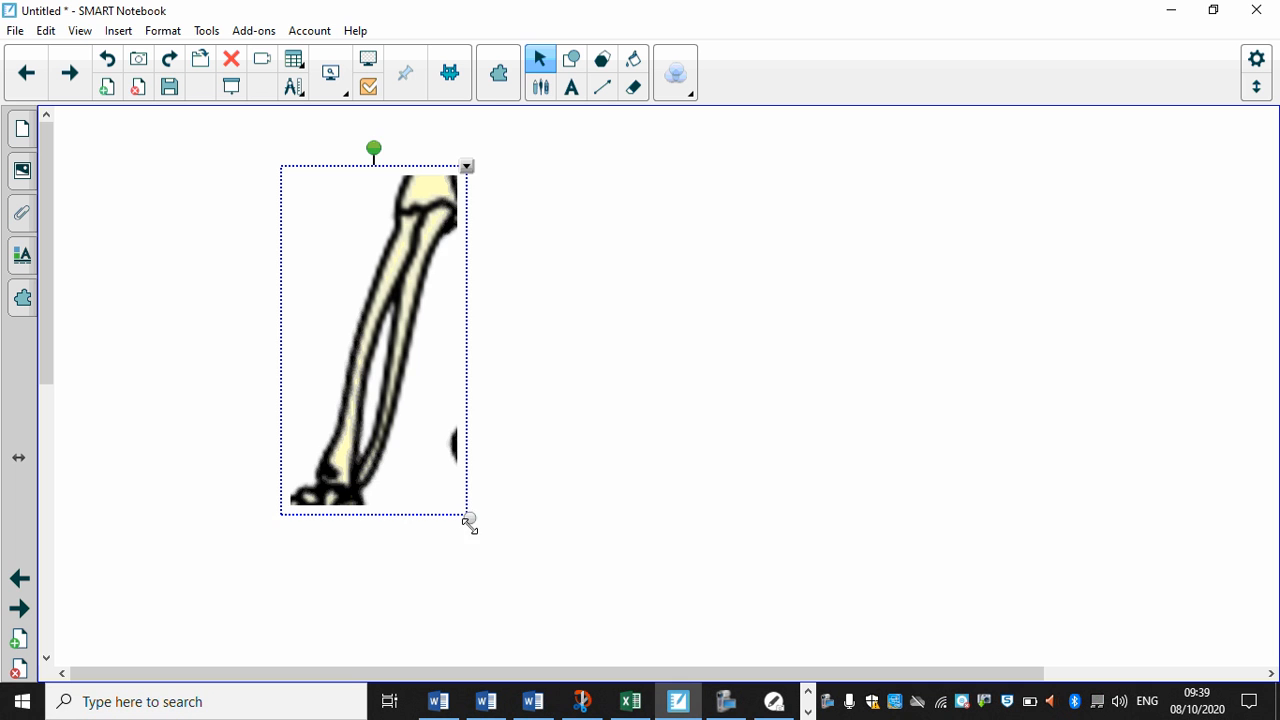
{"action": "left_click_drag", "start_coordinate": [469, 517], "coordinate": [542, 652]}
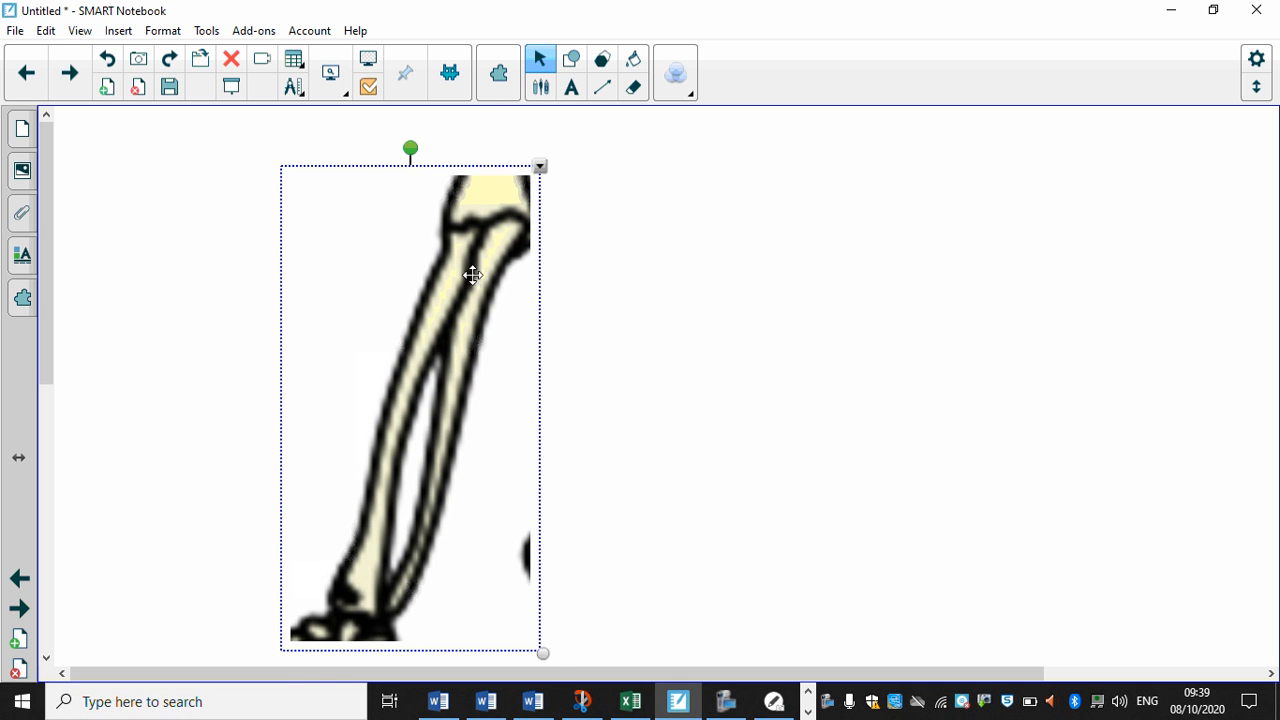
{"action": "left_click", "coordinate": [695, 331]}
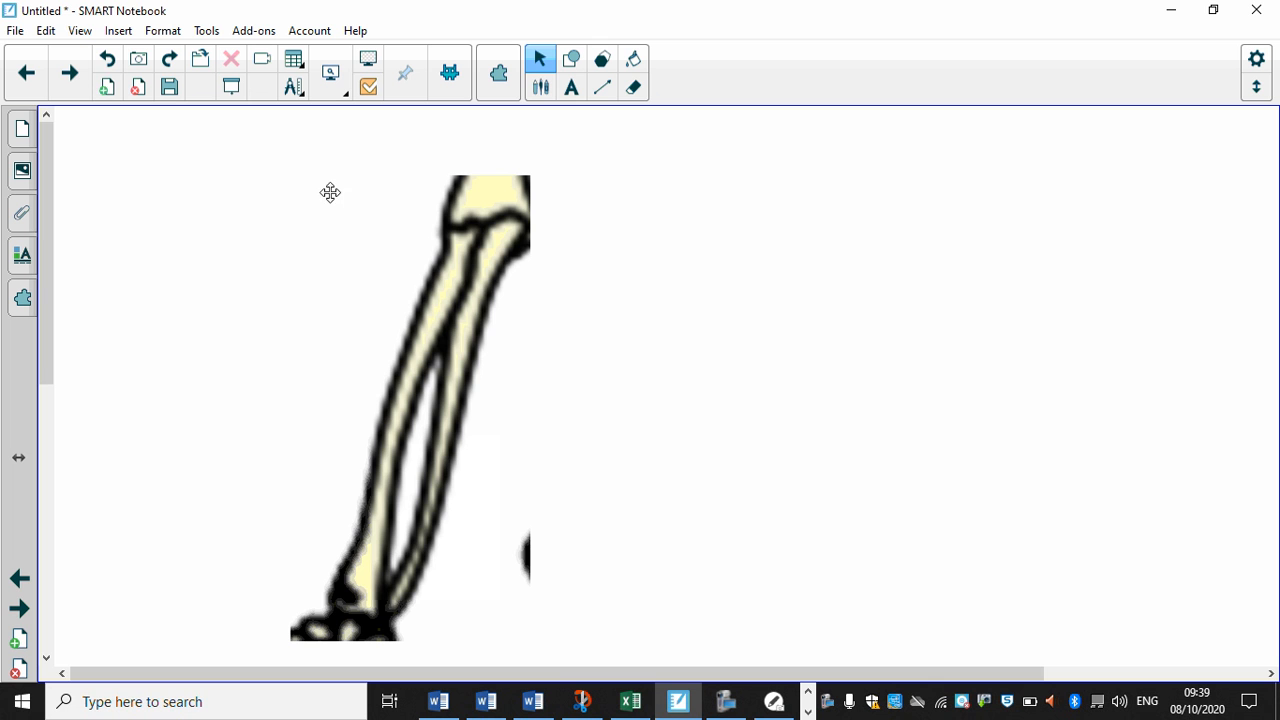
Add a blank page and draw a triangle with the Shape Recognition Pen, undoing any misrecognised shape
{"action": "left_click", "coordinate": [110, 93]}
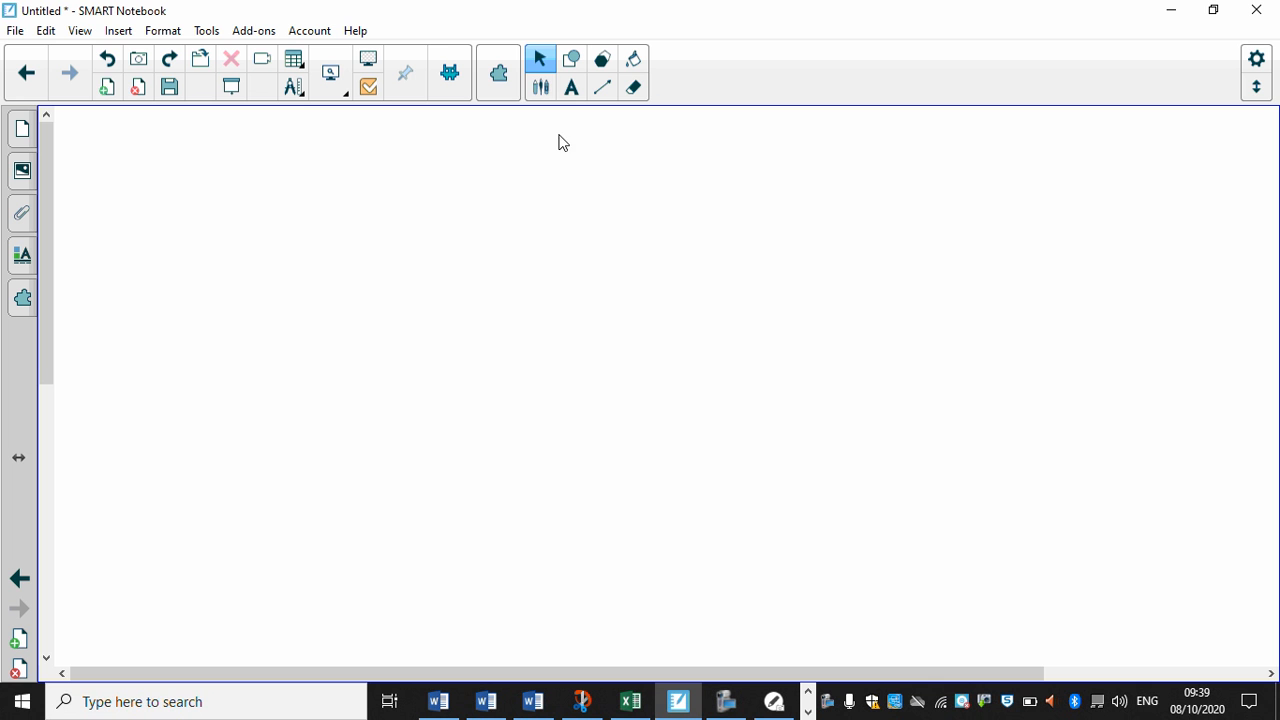
{"action": "left_click", "coordinate": [543, 93]}
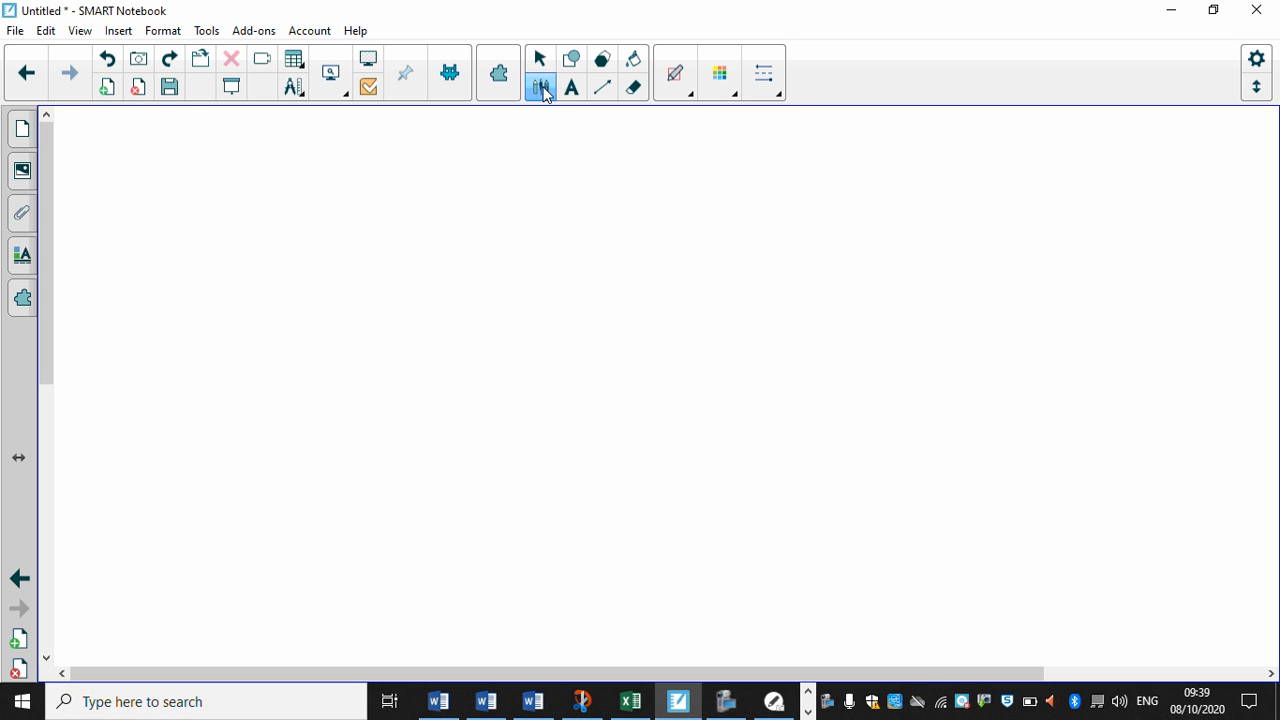
{"action": "left_click", "coordinate": [692, 96]}
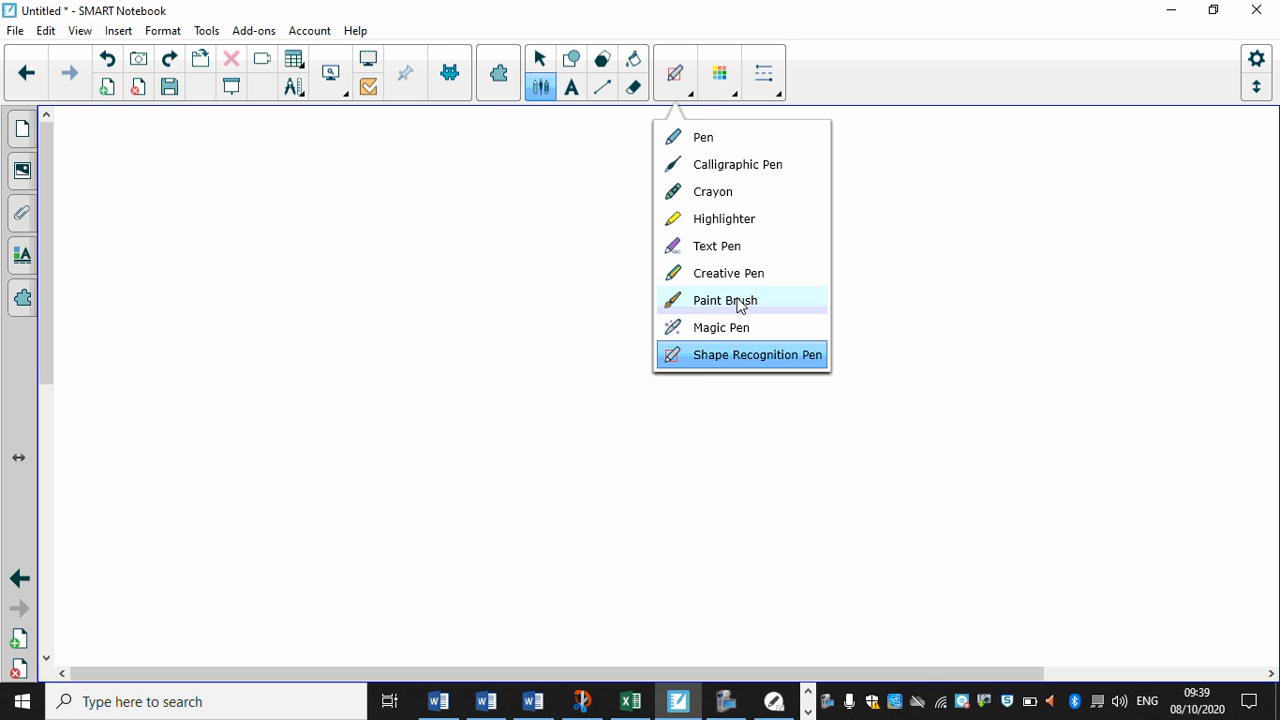
{"action": "left_click", "coordinate": [717, 358]}
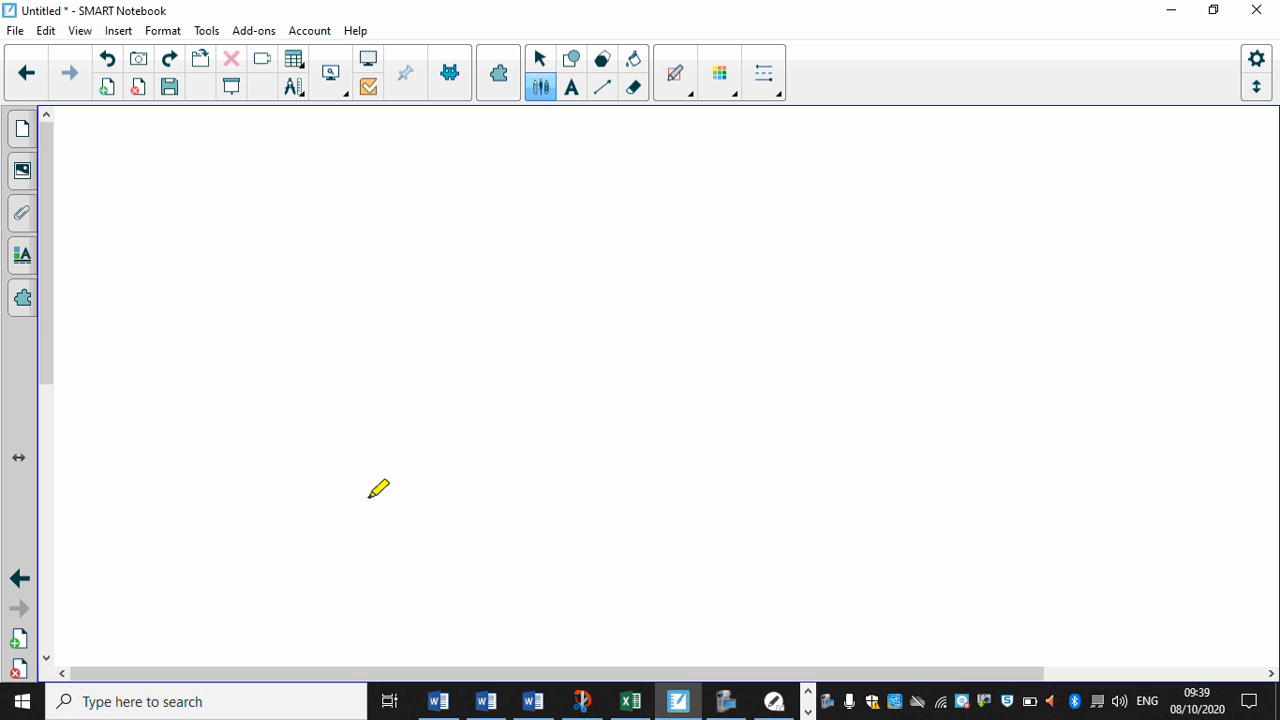
{"action": "mouse_move", "coordinate": [340, 411]}
{"action": "left_mouse_down"}
{"action": "mouse_move", "coordinate": [533, 194]}
{"action": "mouse_move", "coordinate": [655, 306]}
{"action": "mouse_move", "coordinate": [440, 344]}
{"action": "mouse_move", "coordinate": [350, 399]}
{"action": "left_mouse_up"}
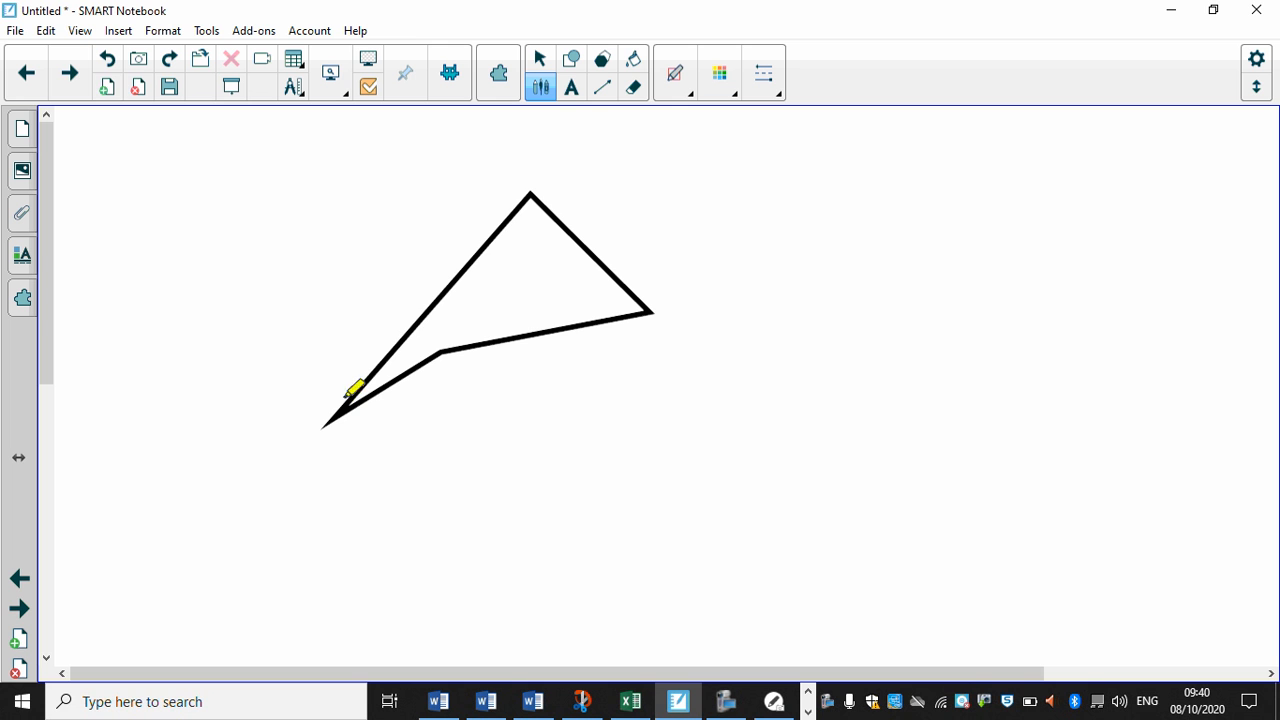
{"action": "left_click", "coordinate": [108, 66]}
{"action": "mouse_move", "coordinate": [485, 192]}
{"action": "left_mouse_down"}
{"action": "mouse_move", "coordinate": [690, 334]}
{"action": "mouse_move", "coordinate": [443, 350]}
{"action": "mouse_move", "coordinate": [486, 193]}
{"action": "left_mouse_up"}
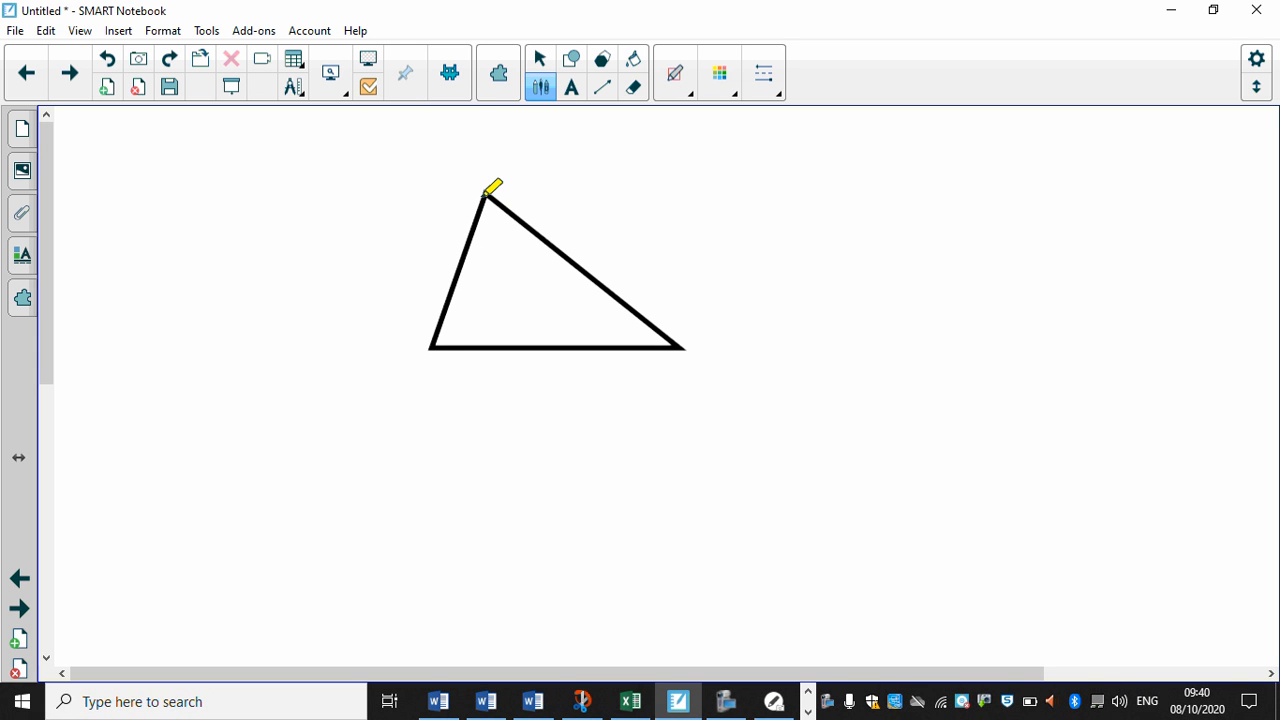
Select the drawn triangle, enlarge it and deselect it
{"action": "left_click", "coordinate": [540, 58]}
{"action": "left_click_drag", "start_coordinate": [793, 422], "coordinate": [358, 164]}
{"action": "left_click_drag", "start_coordinate": [693, 362], "coordinate": [834, 457]}
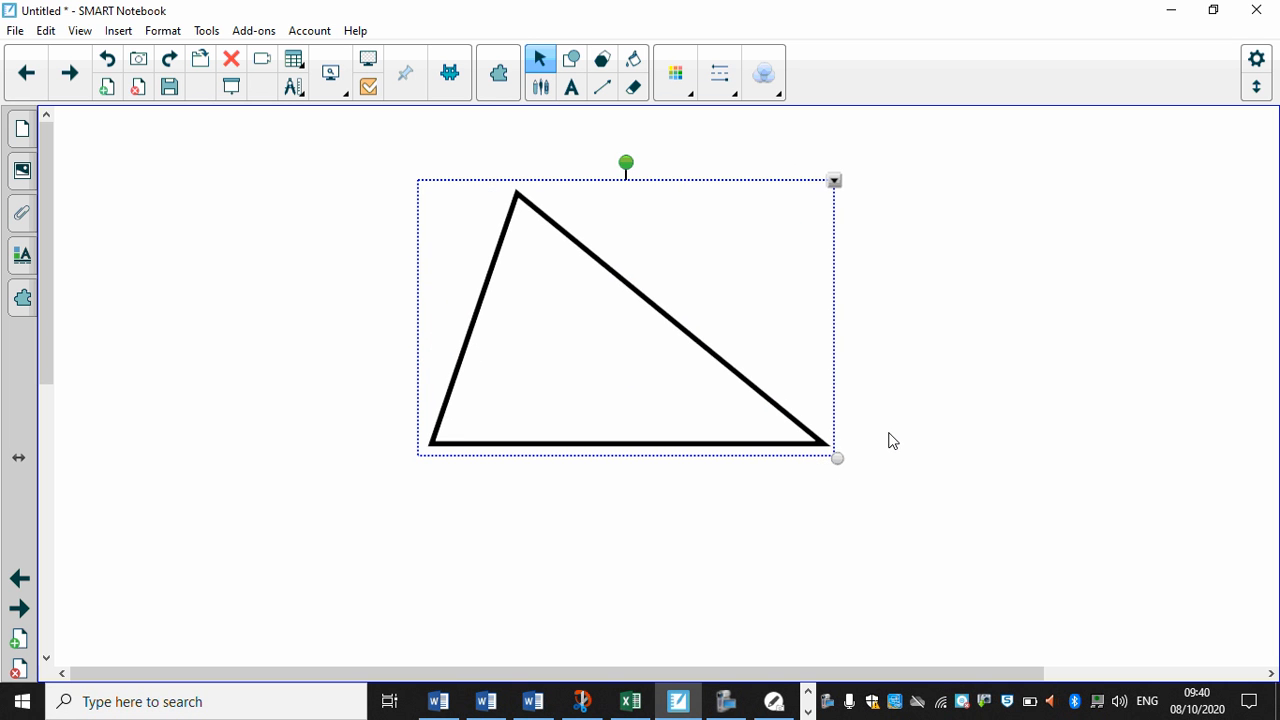
{"action": "left_click", "coordinate": [893, 438]}
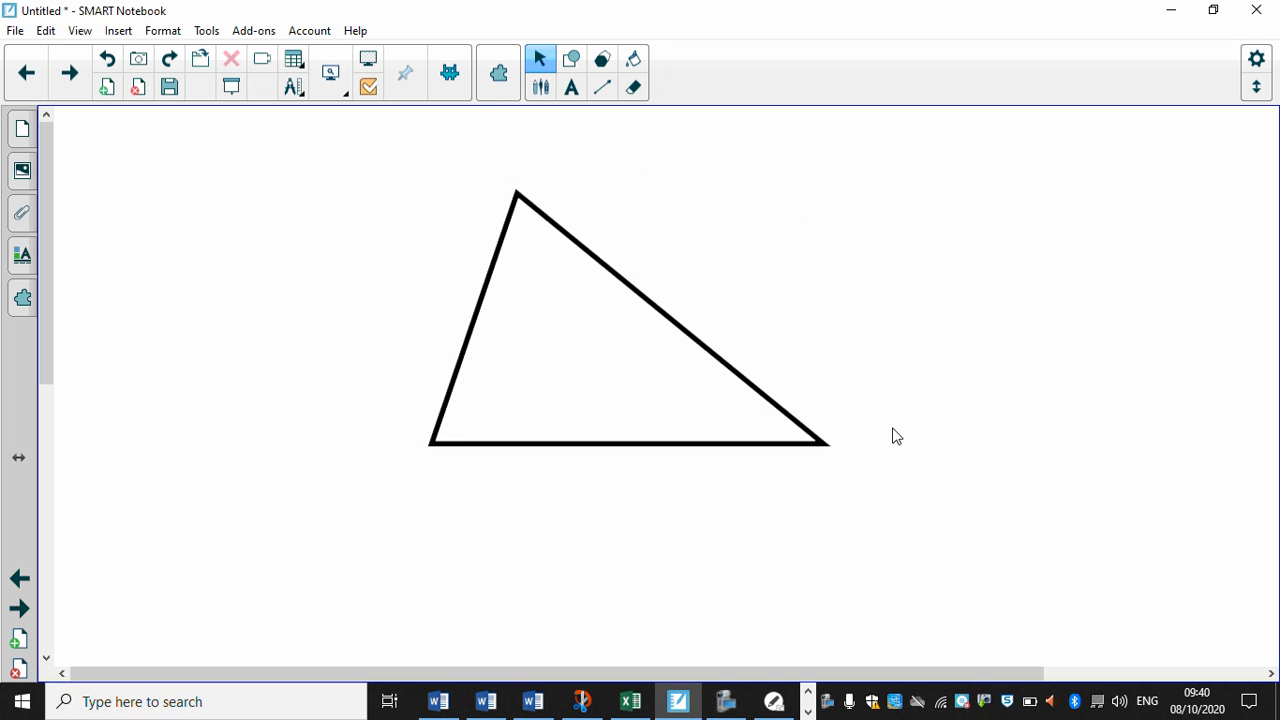
Show the triangle's interior angles
{"action": "left_click", "coordinate": [623, 281]}
{"action": "right_click", "coordinate": [623, 281]}
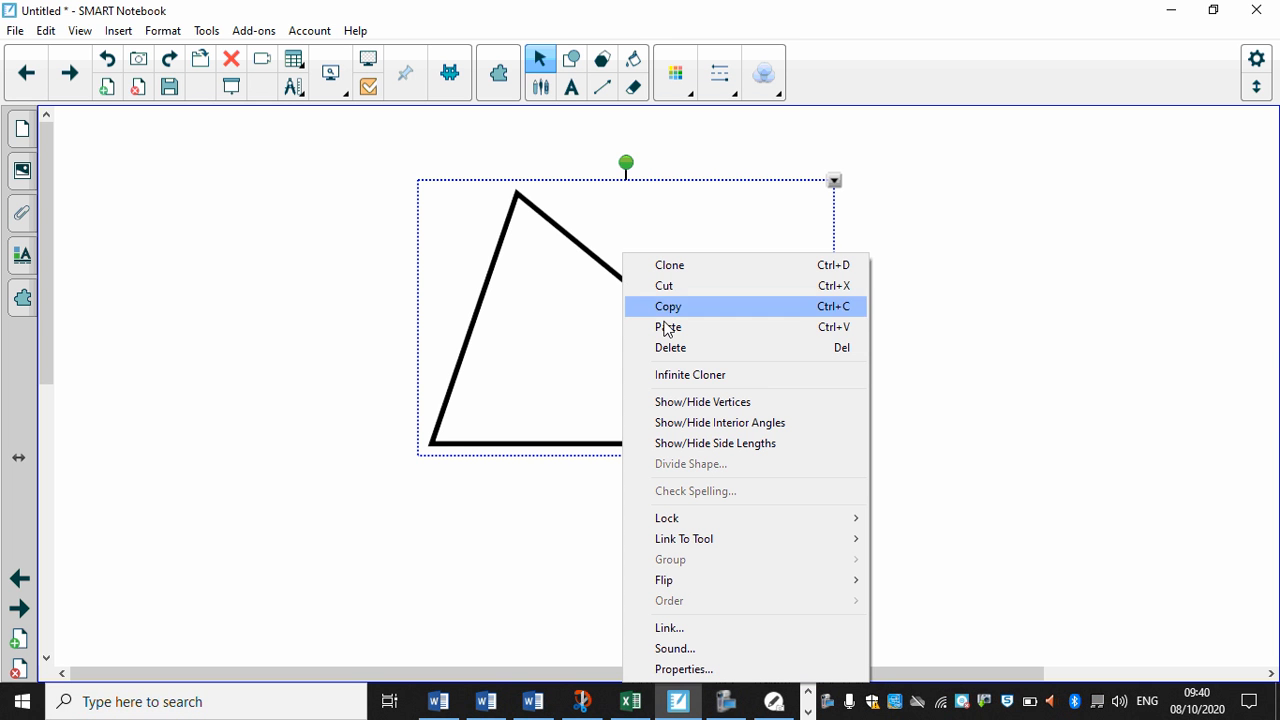
{"action": "left_click", "coordinate": [694, 423]}
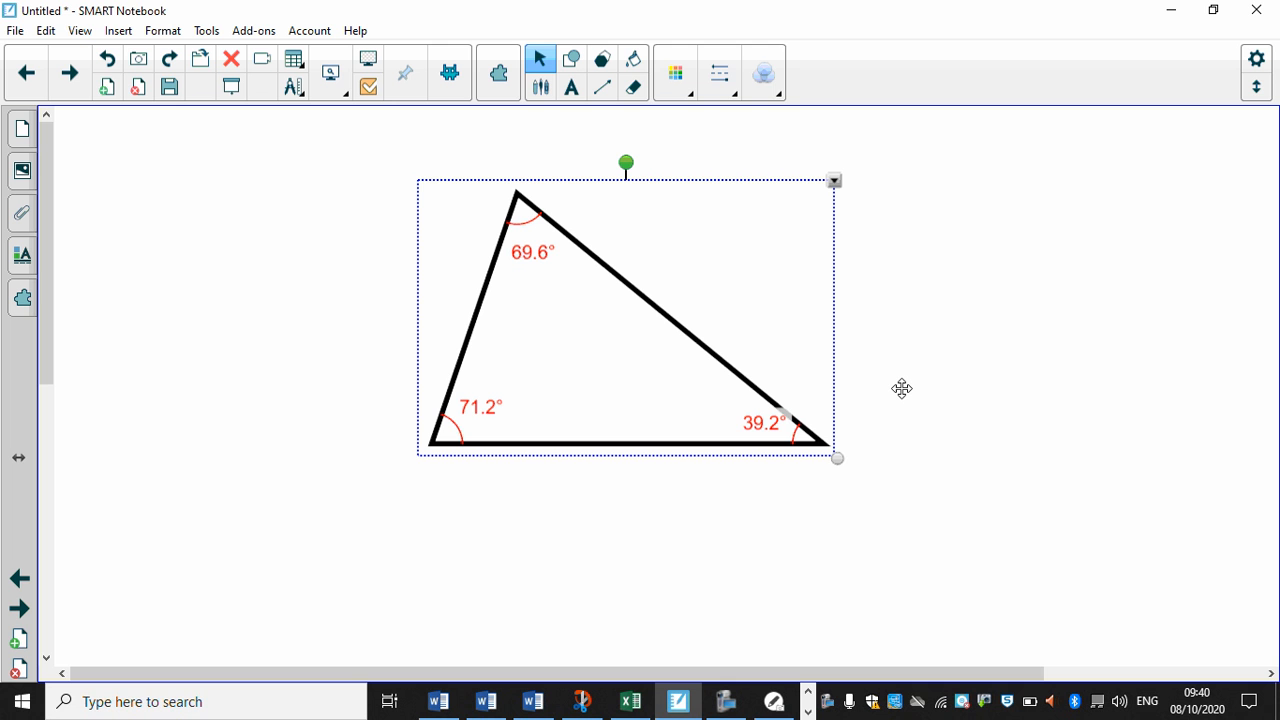
{"action": "left_click", "coordinate": [541, 90]}
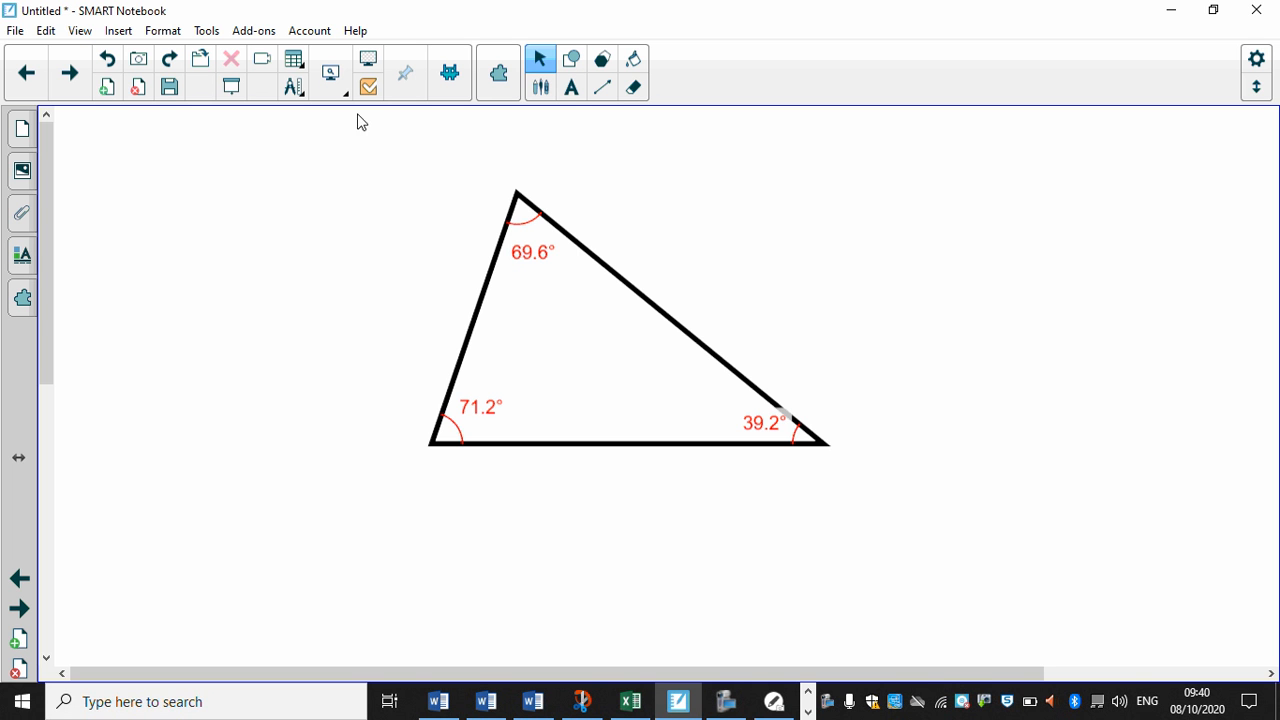
Make a freehand capture of the triangle's lower-left corner with its angle and send it to the current page
{"action": "left_click", "coordinate": [140, 64]}
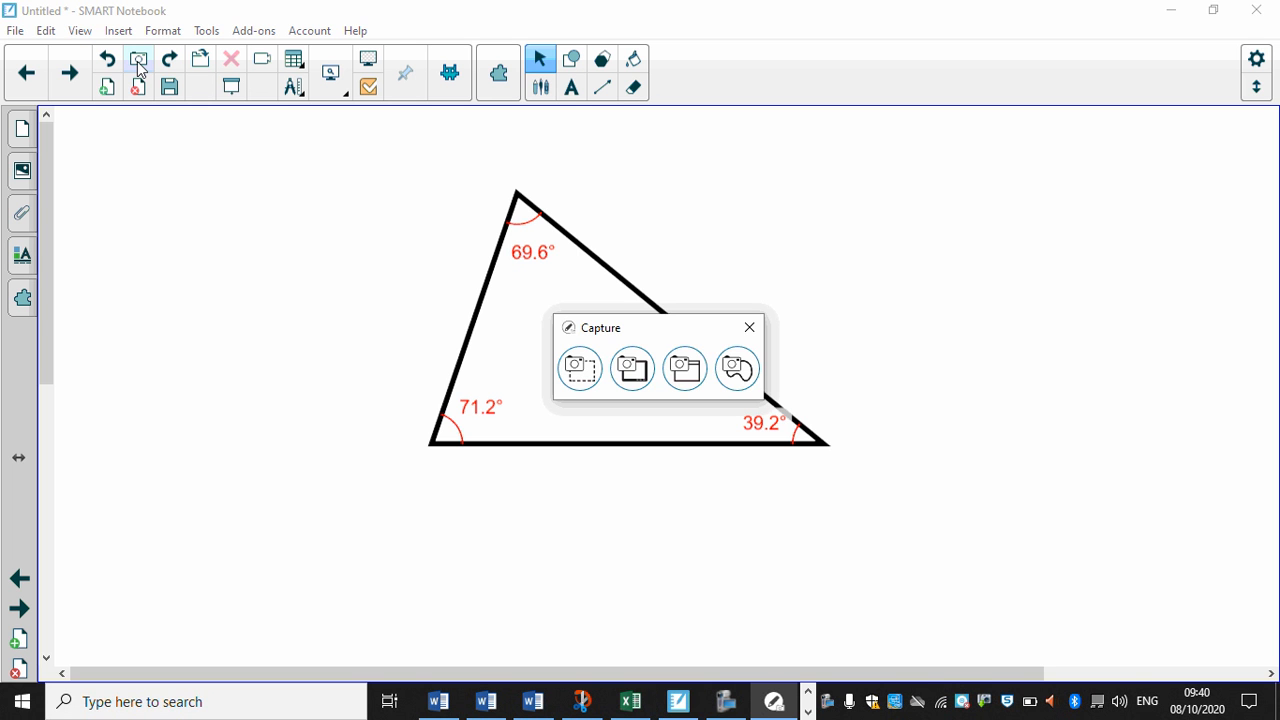
{"action": "left_click", "coordinate": [736, 368]}
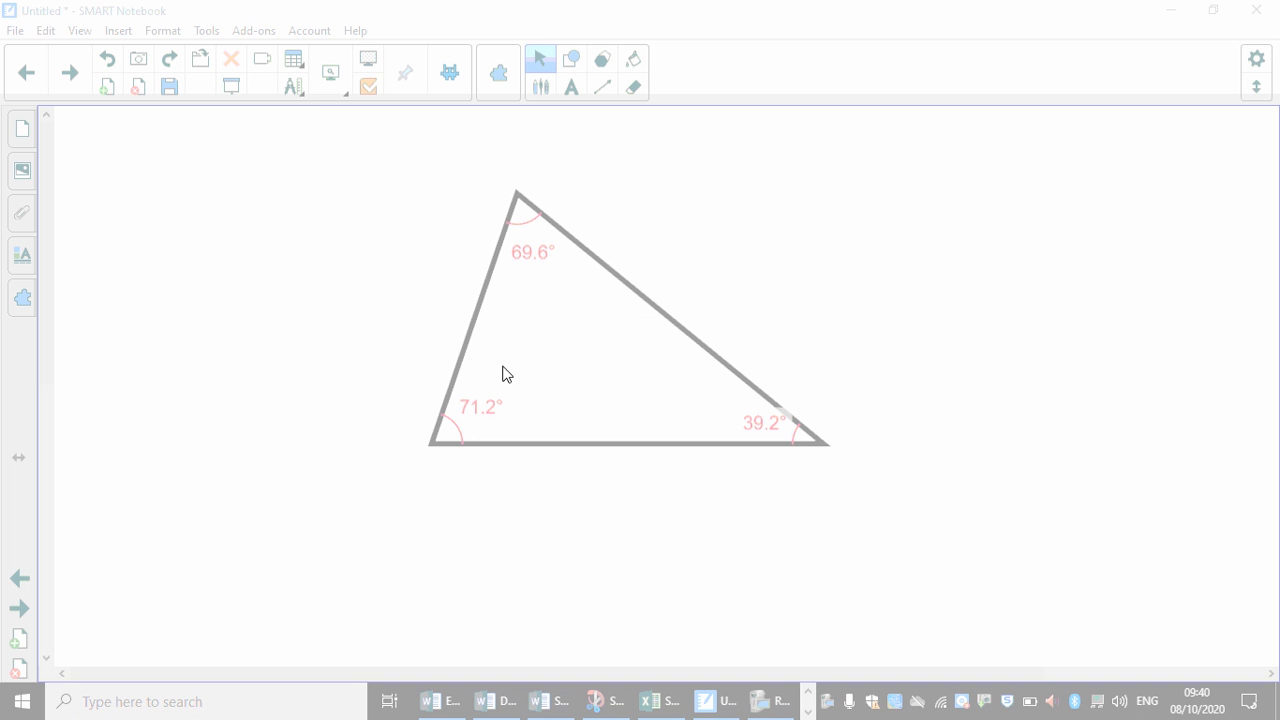
{"action": "mouse_move", "coordinate": [490, 366]}
{"action": "left_mouse_down"}
{"action": "mouse_move", "coordinate": [454, 371]}
{"action": "mouse_move", "coordinate": [414, 451]}
{"action": "mouse_move", "coordinate": [497, 462]}
{"action": "mouse_move", "coordinate": [500, 364]}
{"action": "mouse_move", "coordinate": [479, 366]}
{"action": "left_mouse_up"}
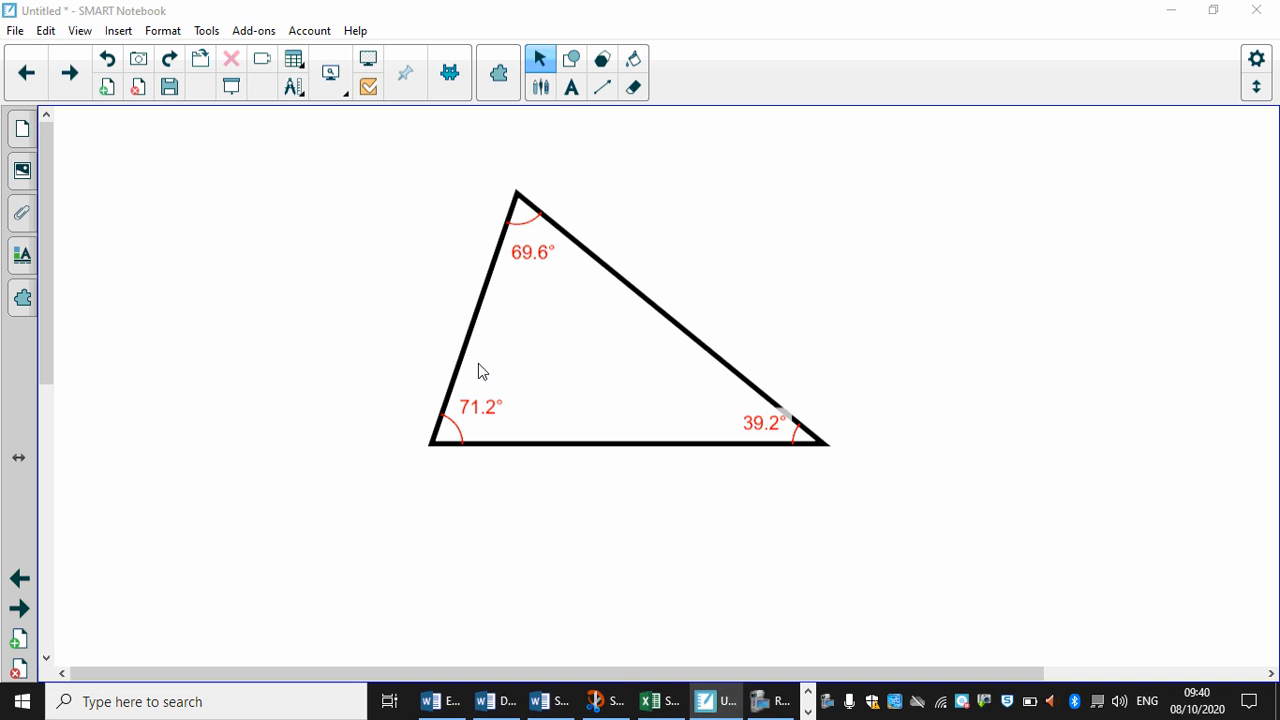
{"action": "left_click", "coordinate": [610, 478]}
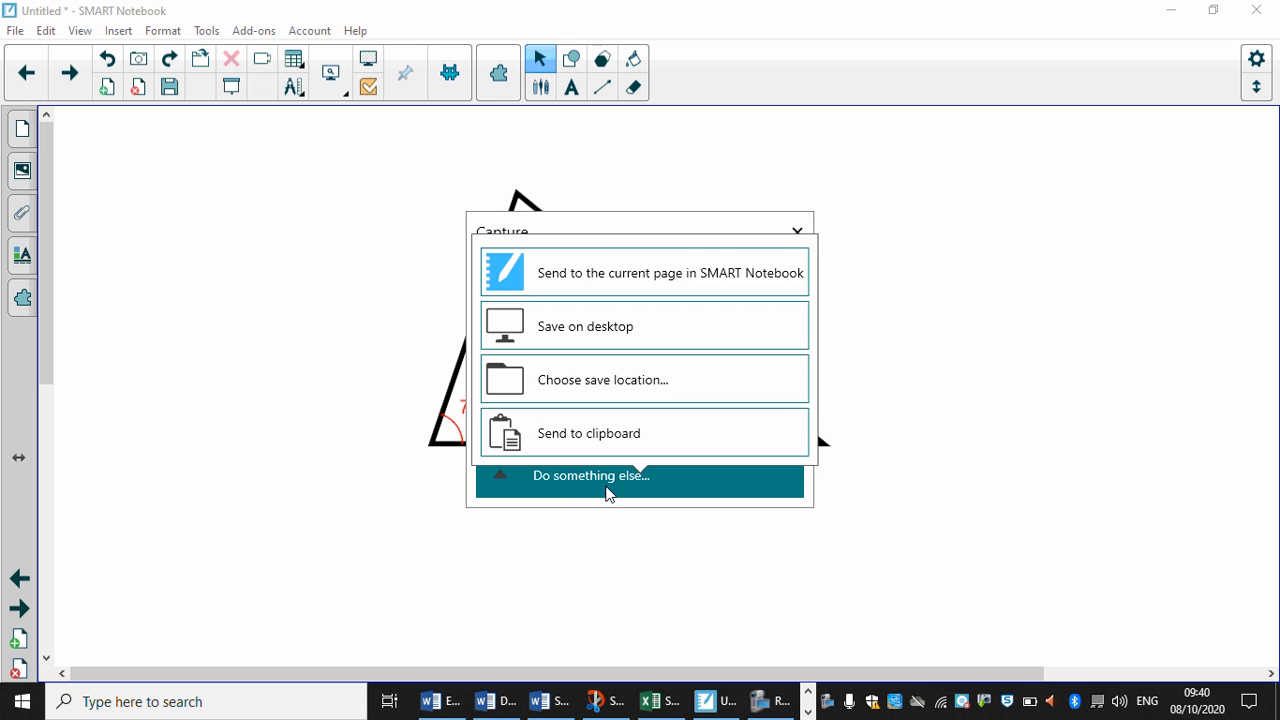
{"action": "left_click", "coordinate": [592, 274]}
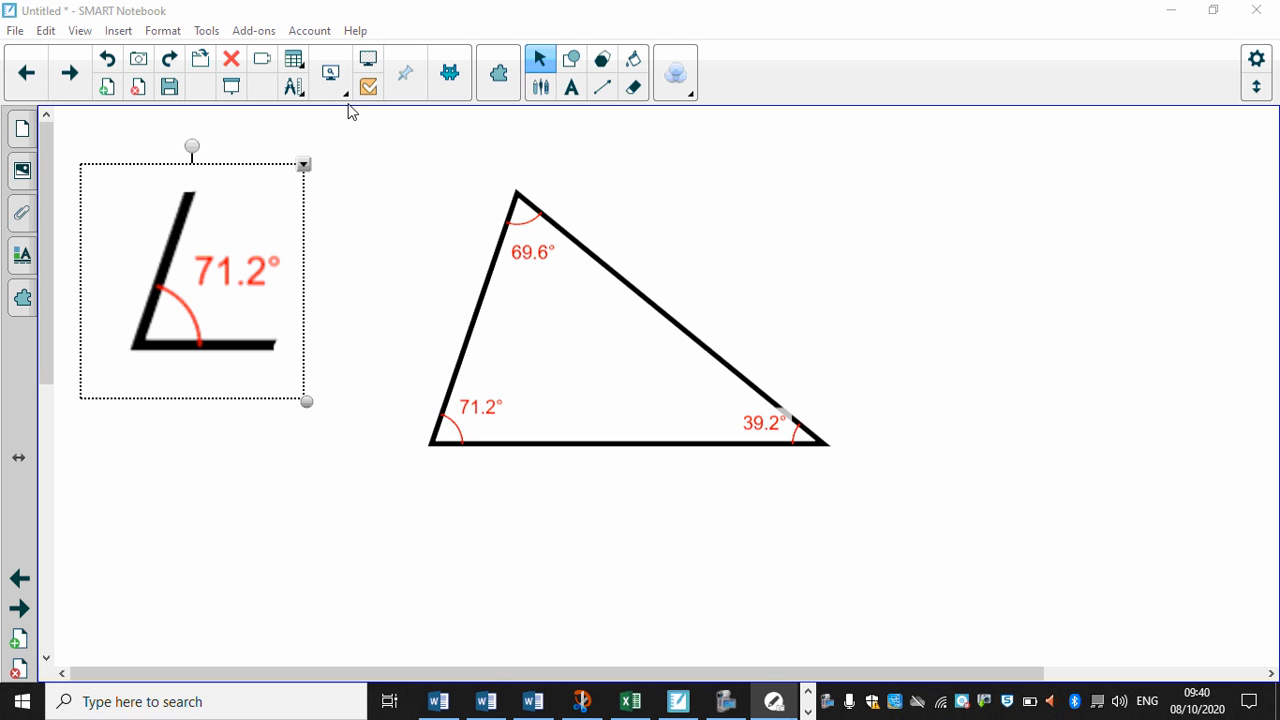
Make a freehand capture of the triangle's top corner with its angle and send it to the current page
{"action": "left_click", "coordinate": [145, 58]}
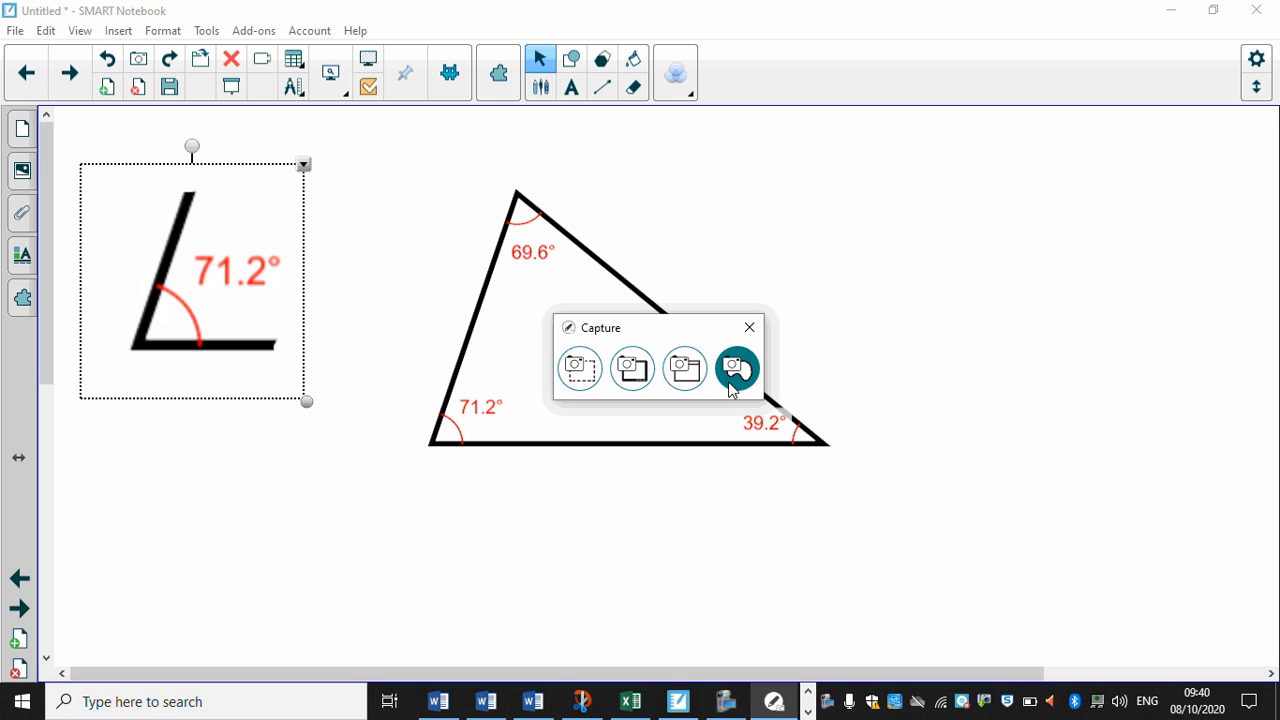
{"action": "left_click", "coordinate": [730, 383]}
{"action": "mouse_move", "coordinate": [533, 149]}
{"action": "left_mouse_down"}
{"action": "mouse_move", "coordinate": [471, 254]}
{"action": "mouse_move", "coordinate": [566, 288]}
{"action": "mouse_move", "coordinate": [551, 166]}
{"action": "mouse_move", "coordinate": [520, 160]}
{"action": "left_mouse_up"}
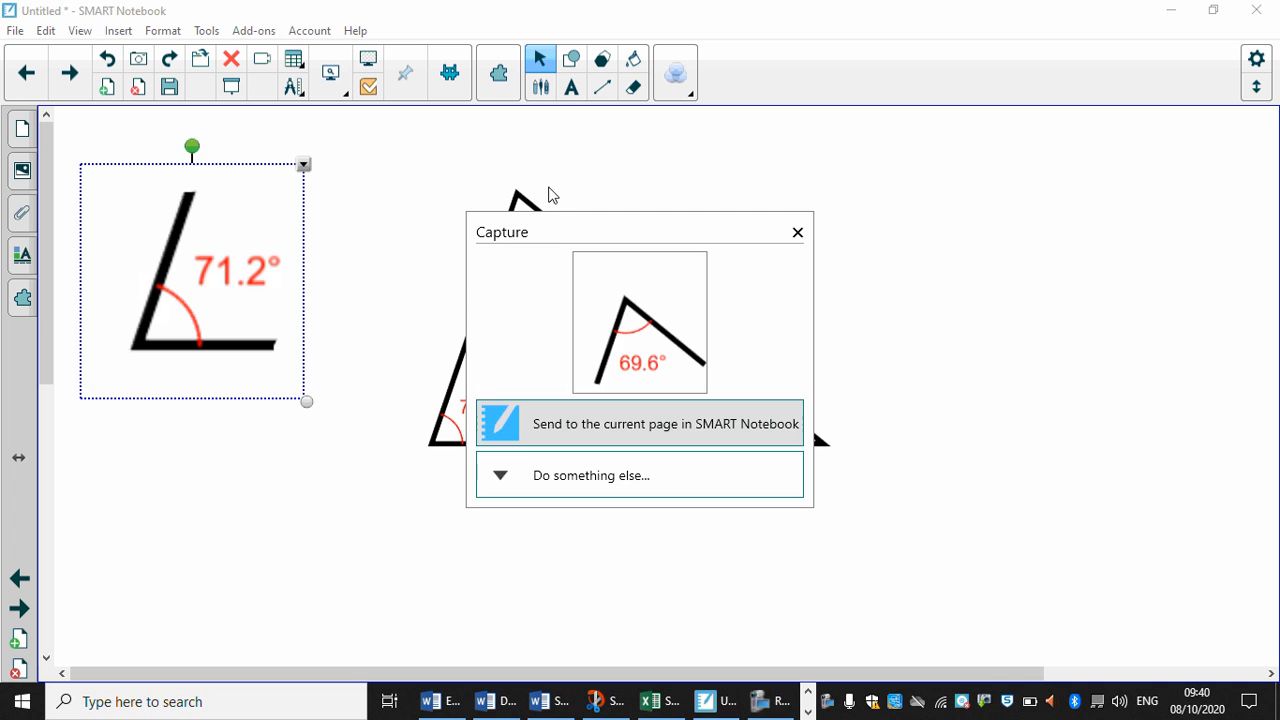
{"action": "left_click", "coordinate": [548, 418]}
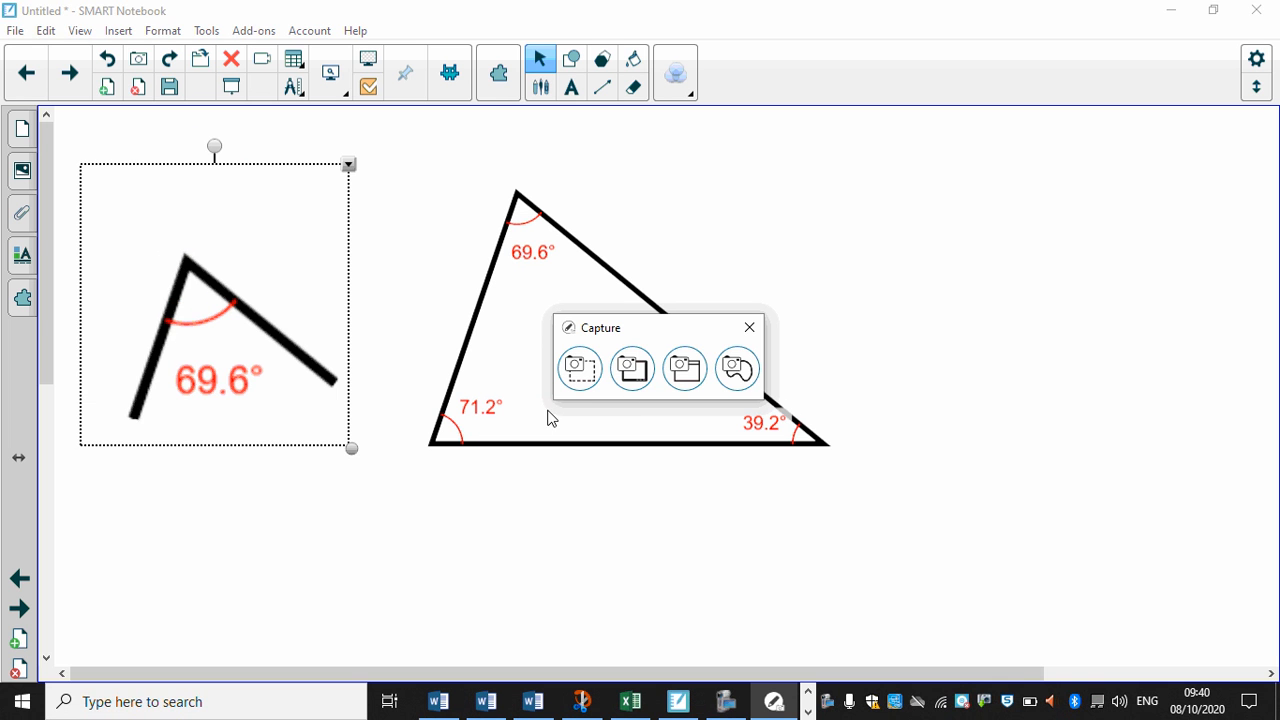
Make a freehand capture of the triangle's lower-right corner with its angle, send it to the current page and close the capture tool
{"action": "left_click", "coordinate": [737, 385]}
{"action": "mouse_move", "coordinate": [751, 384]}
{"action": "left_mouse_down"}
{"action": "mouse_move", "coordinate": [786, 503]}
{"action": "mouse_move", "coordinate": [771, 370]}
{"action": "left_mouse_up"}
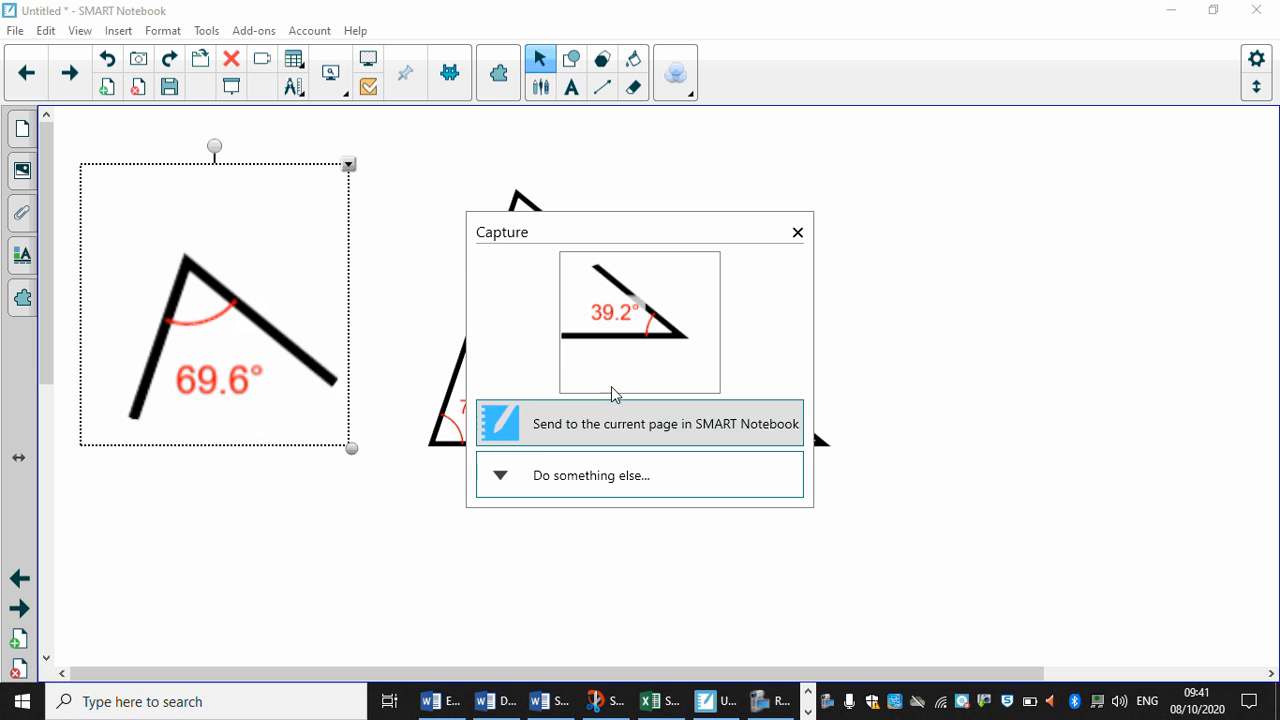
{"action": "left_click", "coordinate": [604, 424]}
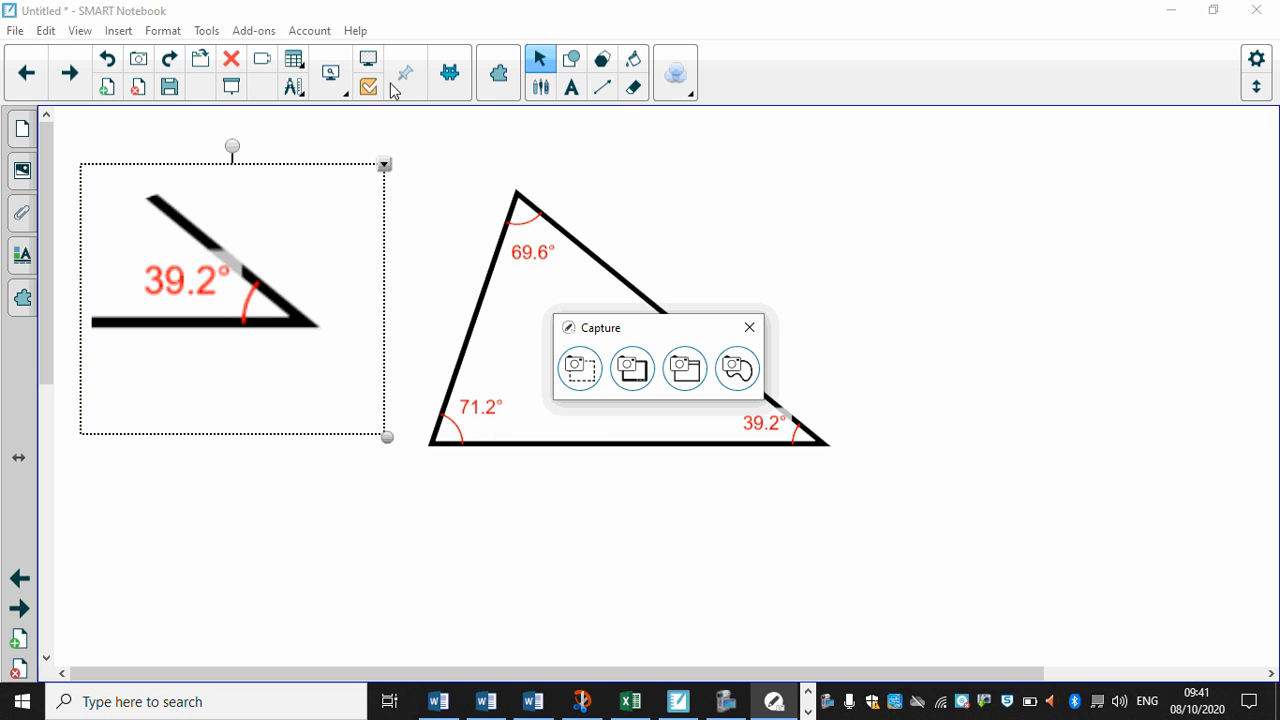
{"action": "left_click", "coordinate": [748, 334]}
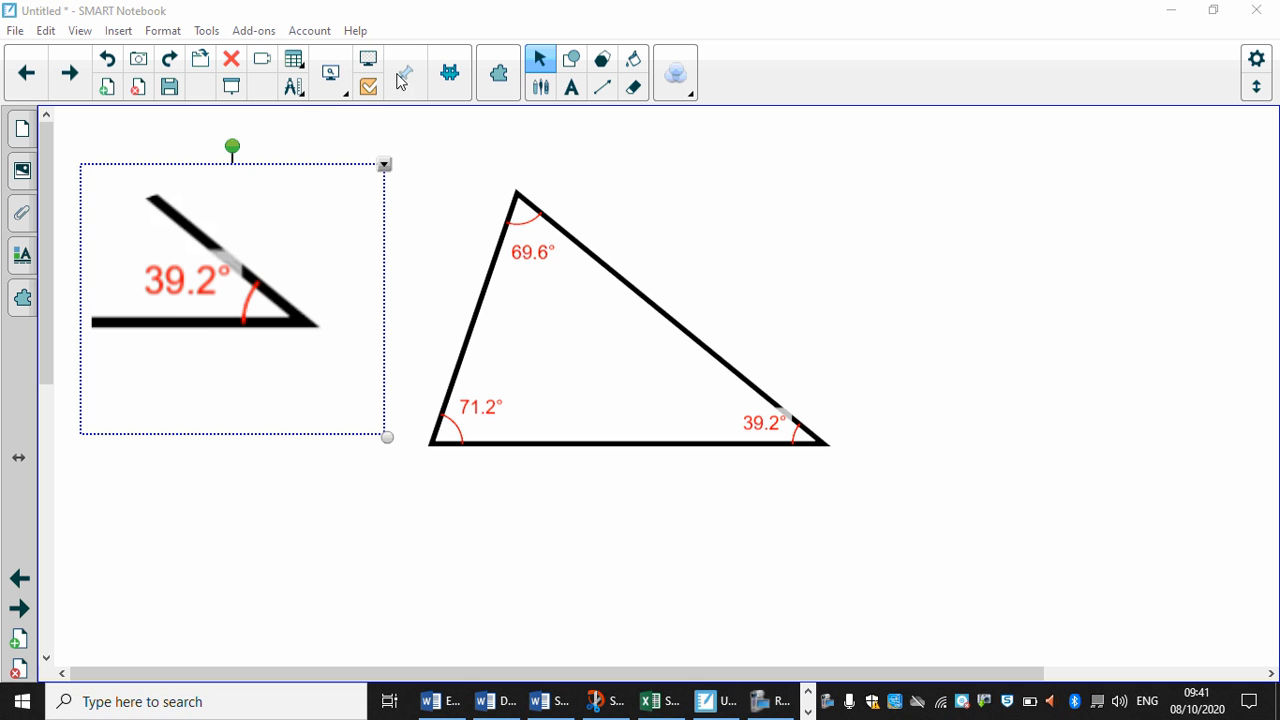
Move the 39.2° corner capture beside the triangle's right side and make its white background transparent
{"action": "left_click_drag", "start_coordinate": [243, 219], "coordinate": [1076, 222]}
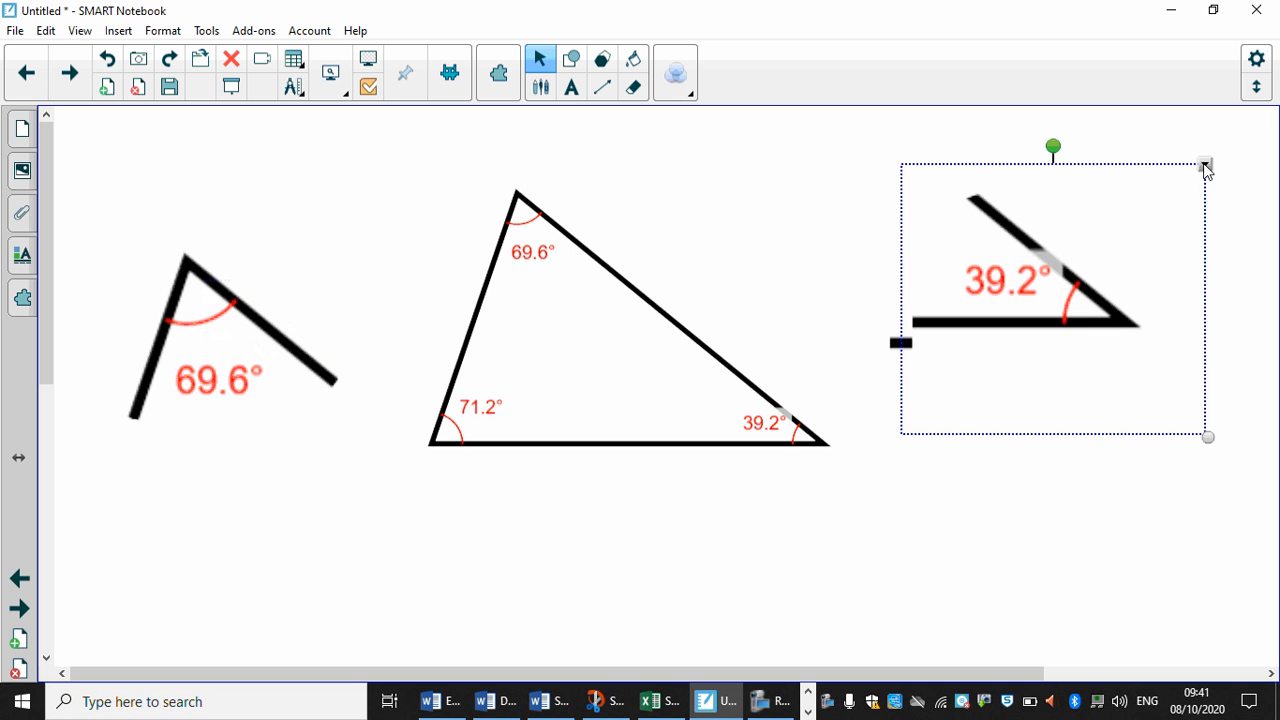
{"action": "left_click", "coordinate": [1205, 166]}
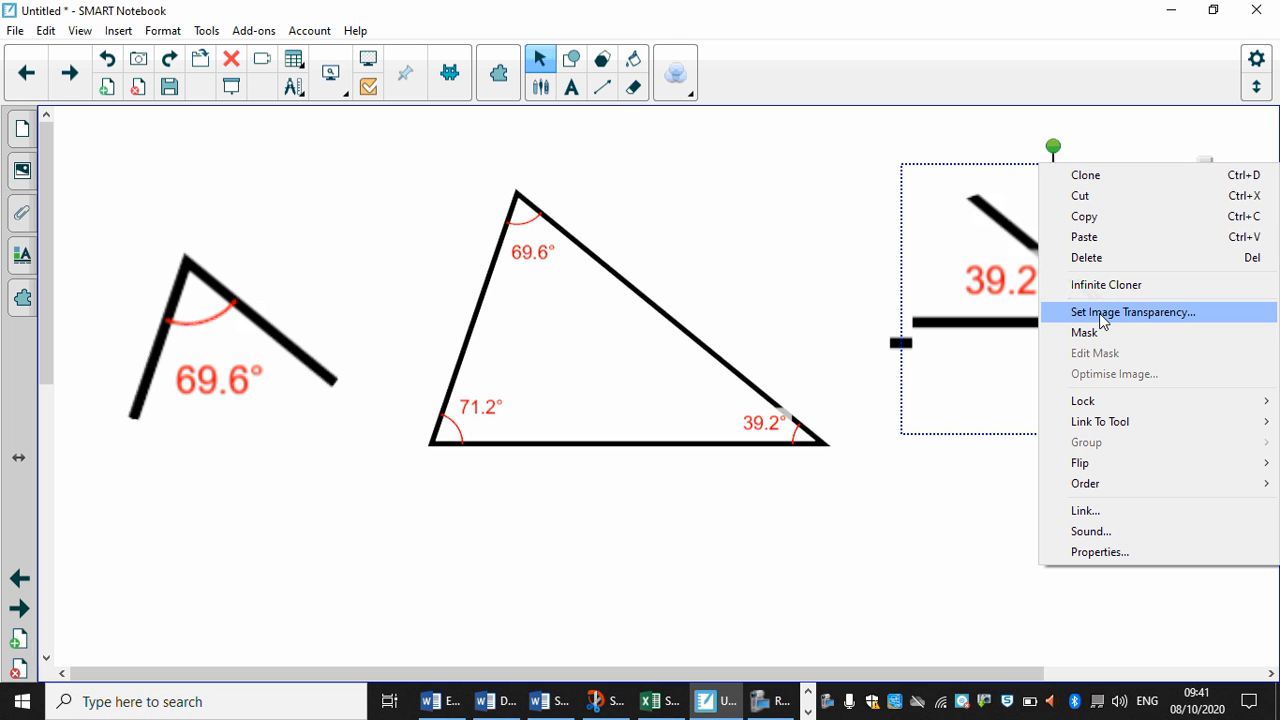
{"action": "left_click", "coordinate": [1099, 313]}
{"action": "left_click", "coordinate": [664, 387]}
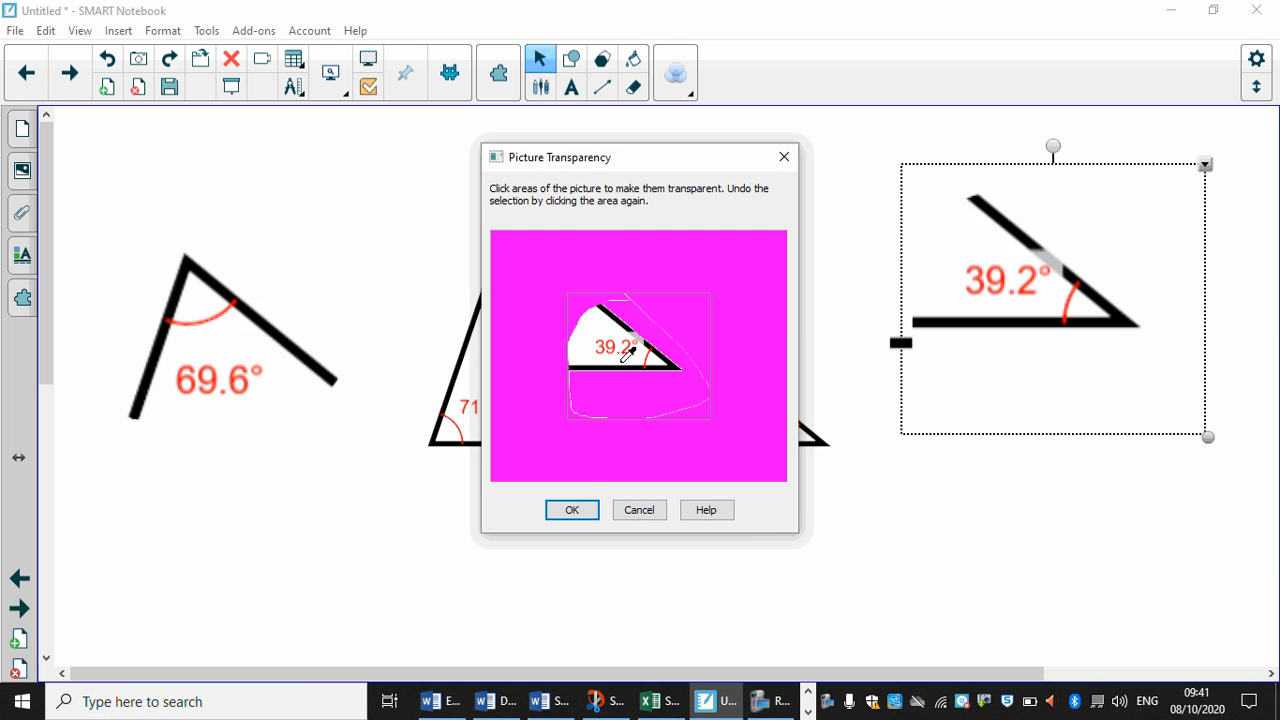
{"action": "left_click", "coordinate": [571, 510]}
Separate the overlapping 39.2° captures, delete the duplicate and place the remaining one above right of the triangle
{"action": "left_click_drag", "start_coordinate": [955, 319], "coordinate": [571, 403]}
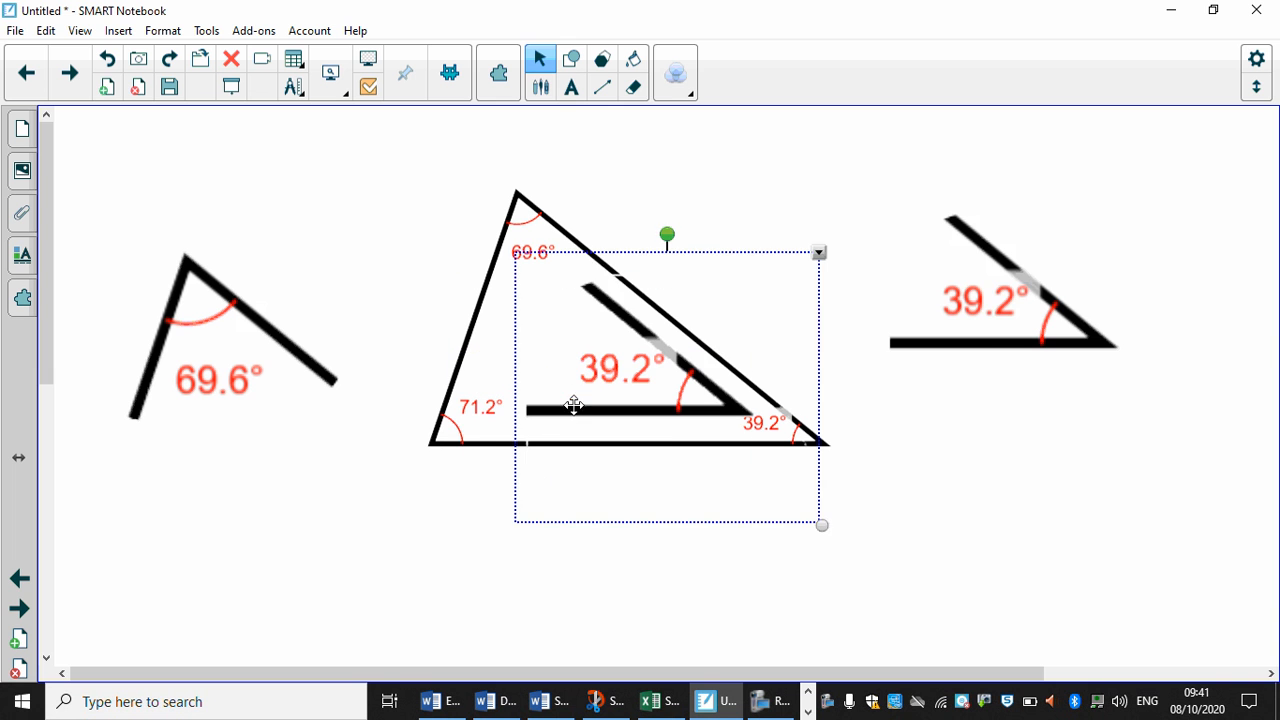
{"action": "left_click_drag", "start_coordinate": [945, 340], "coordinate": [1018, 289]}
{"action": "key", "text": "Delete"}
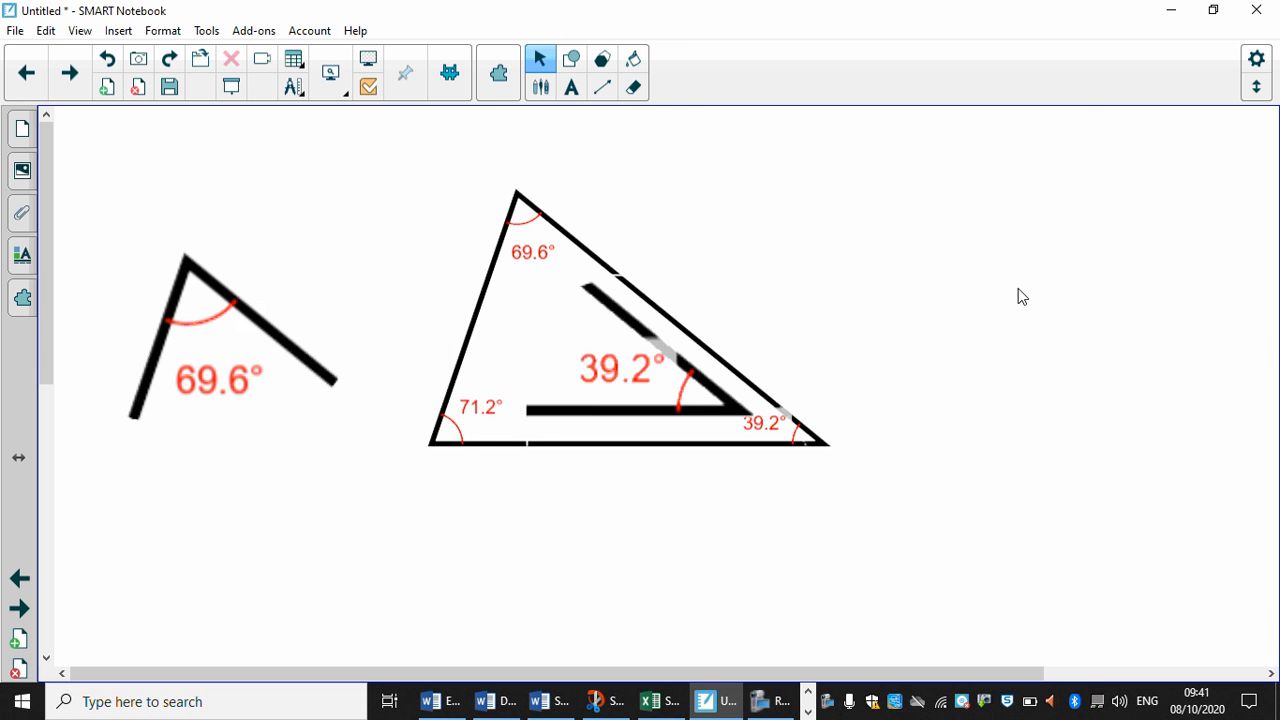
{"action": "left_click_drag", "start_coordinate": [663, 363], "coordinate": [1098, 208]}
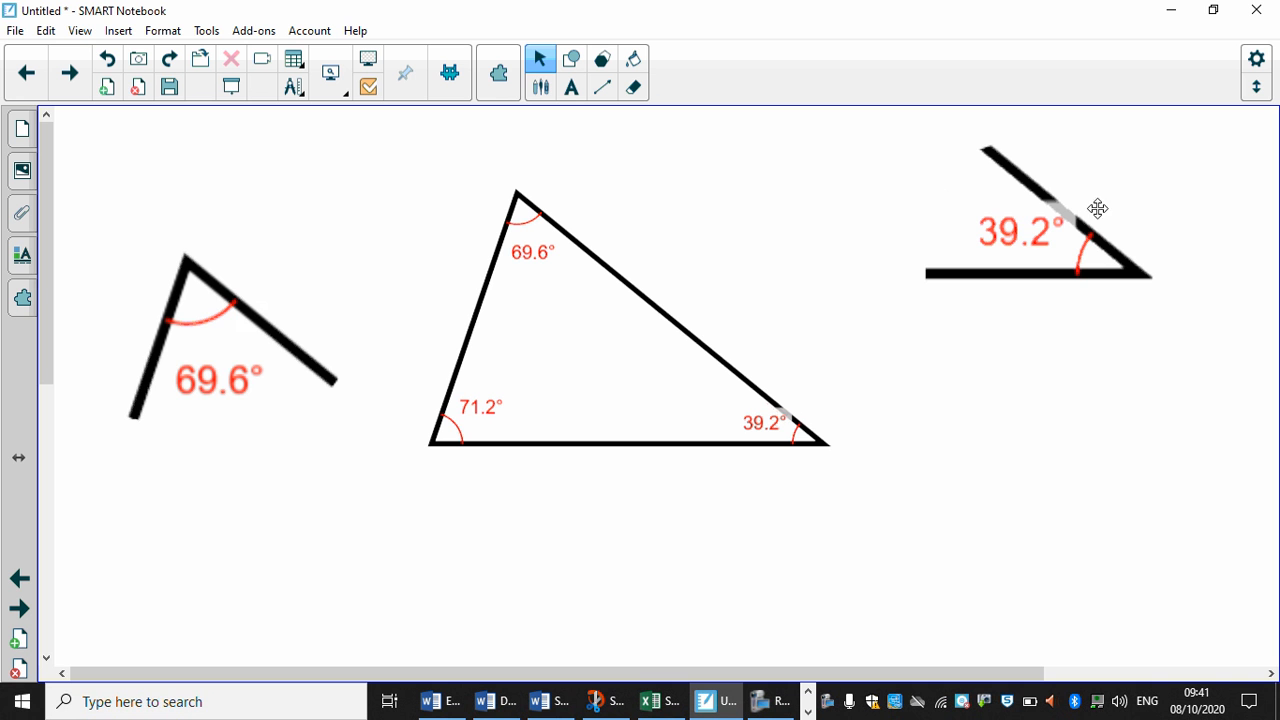
Move the 69.6° capture to the triangle's right side and make its white areas transparent
{"action": "left_click_drag", "start_coordinate": [260, 313], "coordinate": [1105, 438]}
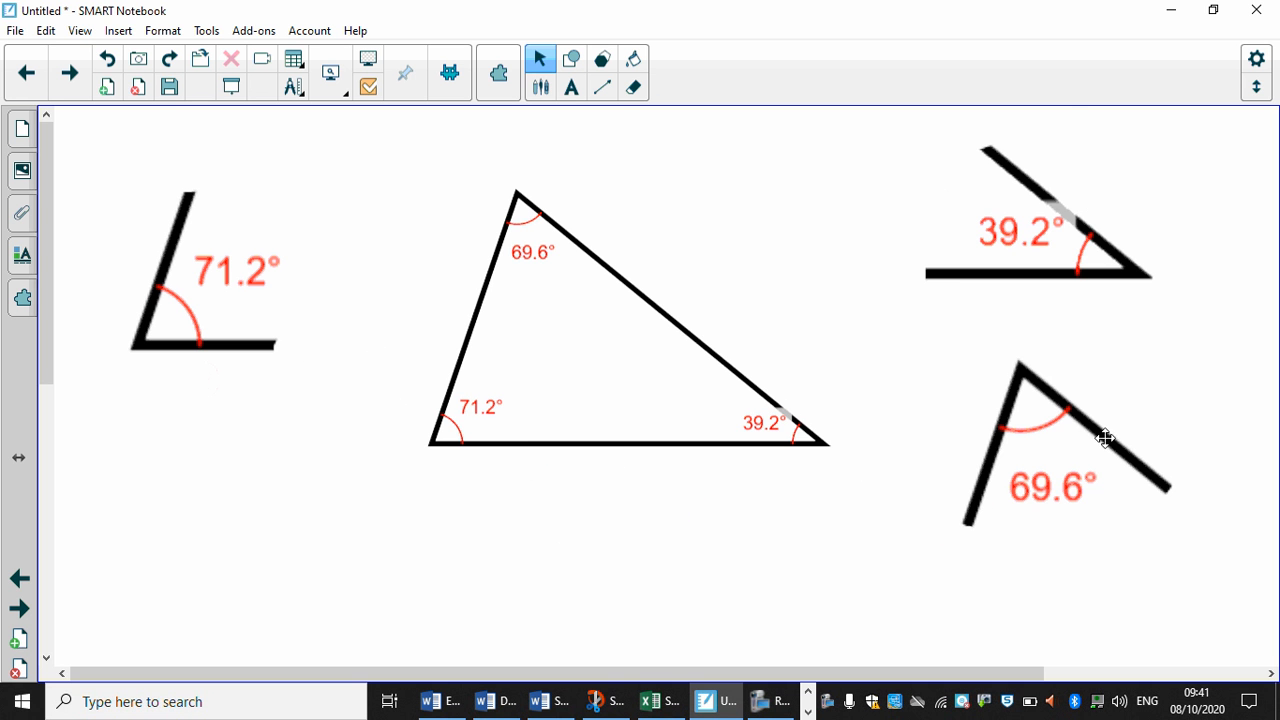
{"action": "right_click", "coordinate": [1087, 436]}
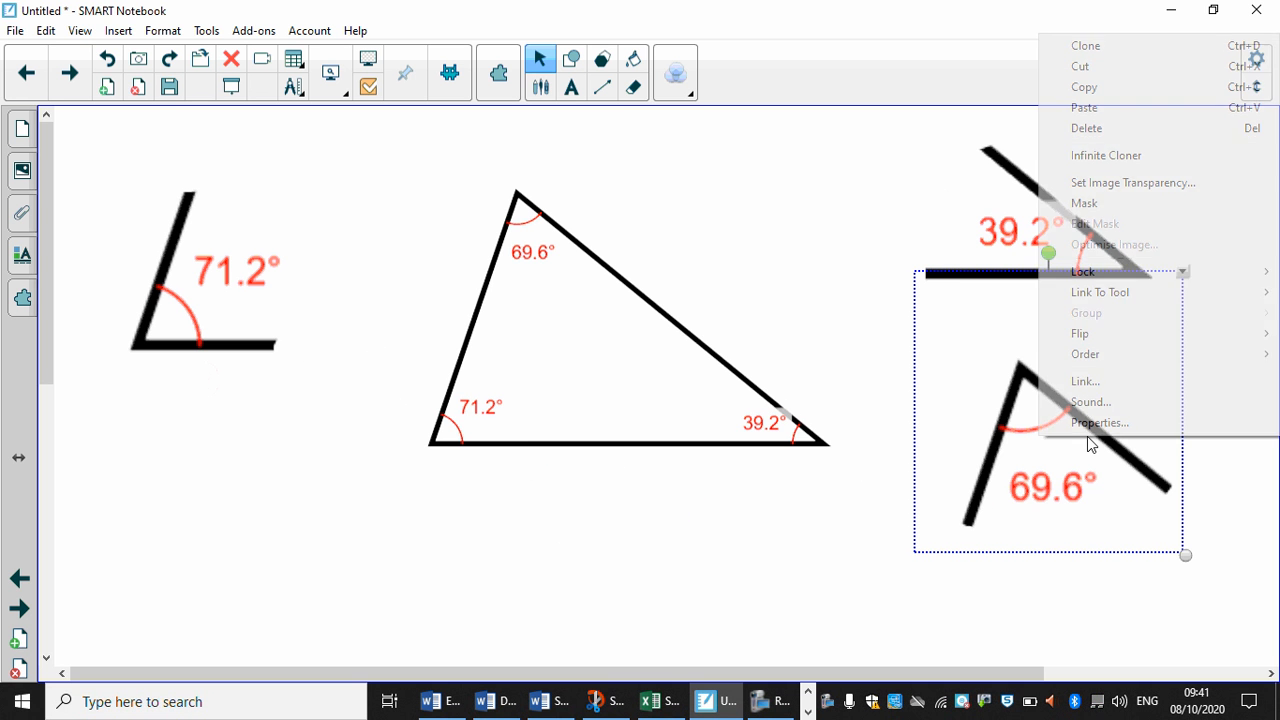
{"action": "left_click", "coordinate": [1138, 193]}
{"action": "left_click", "coordinate": [651, 318]}
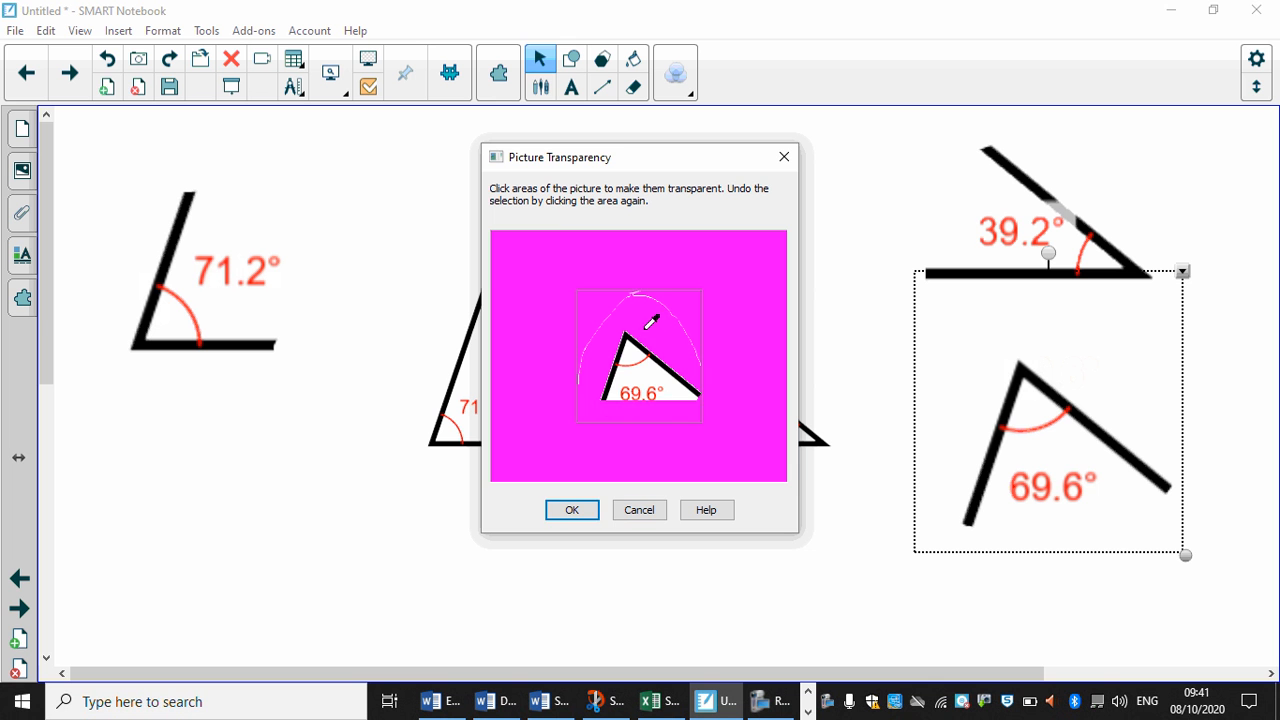
{"action": "left_click", "coordinate": [645, 368]}
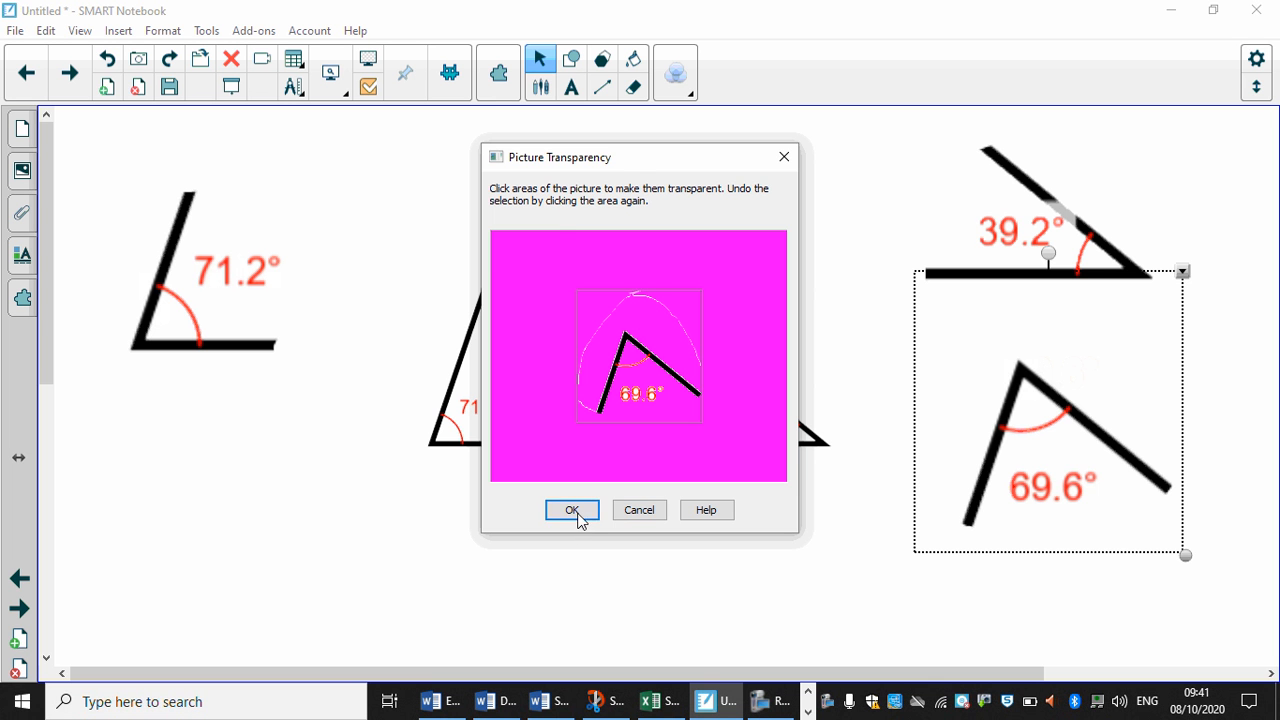
{"action": "left_click", "coordinate": [572, 510]}
{"action": "left_click_drag", "start_coordinate": [1048, 418], "coordinate": [894, 333]}
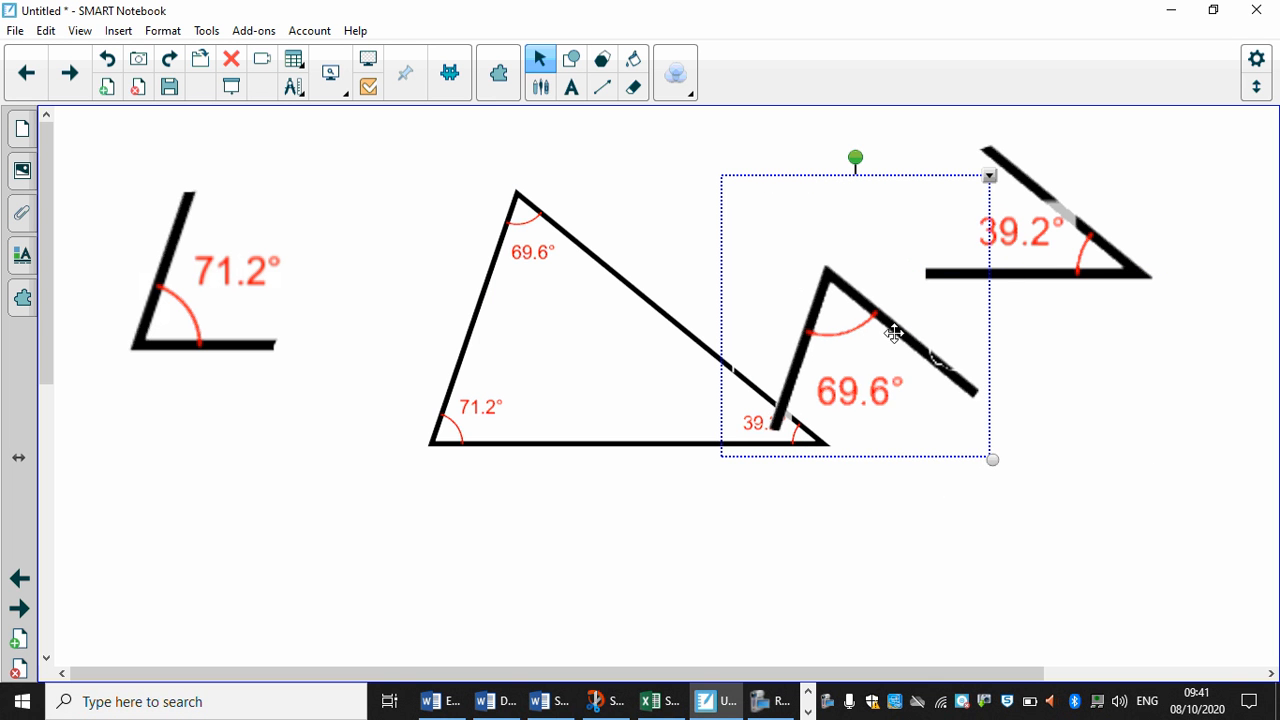
Make the white areas of the 71.2° capture transparent, keeping it on the triangle's left side
{"action": "left_click_drag", "start_coordinate": [228, 245], "coordinate": [280, 405]}
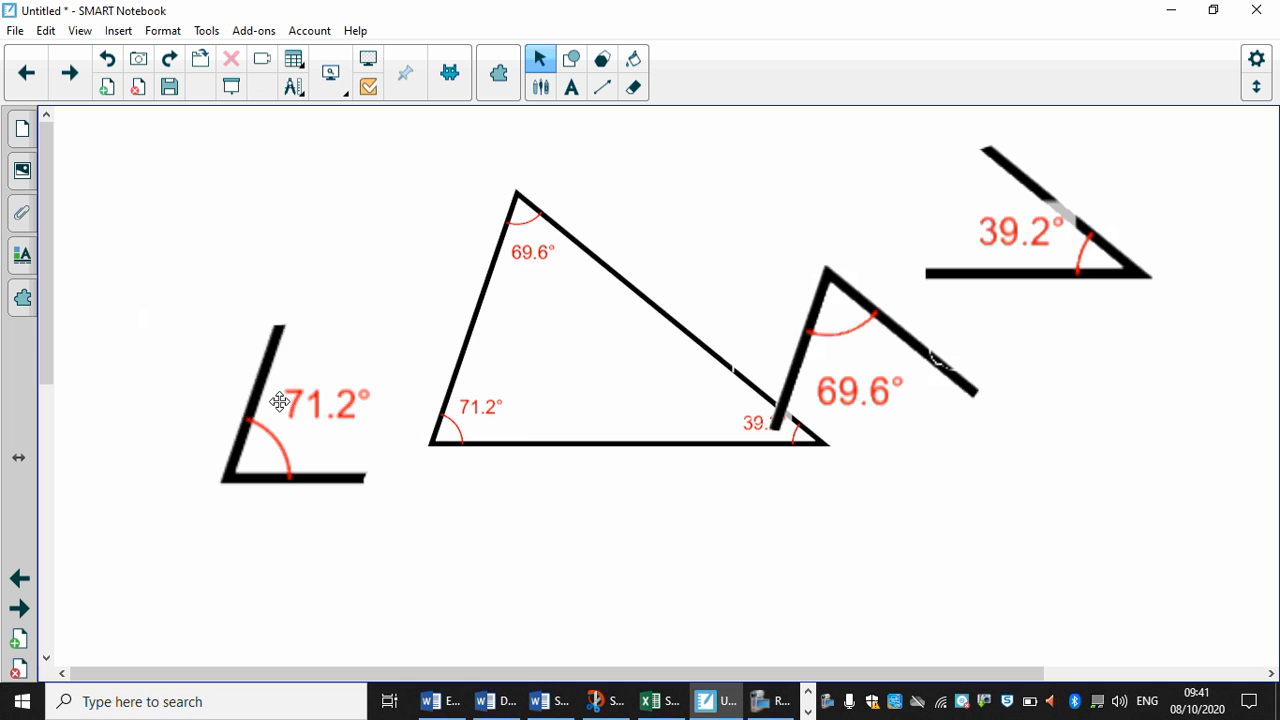
{"action": "right_click", "coordinate": [282, 408]}
{"action": "left_click", "coordinate": [309, 430]}
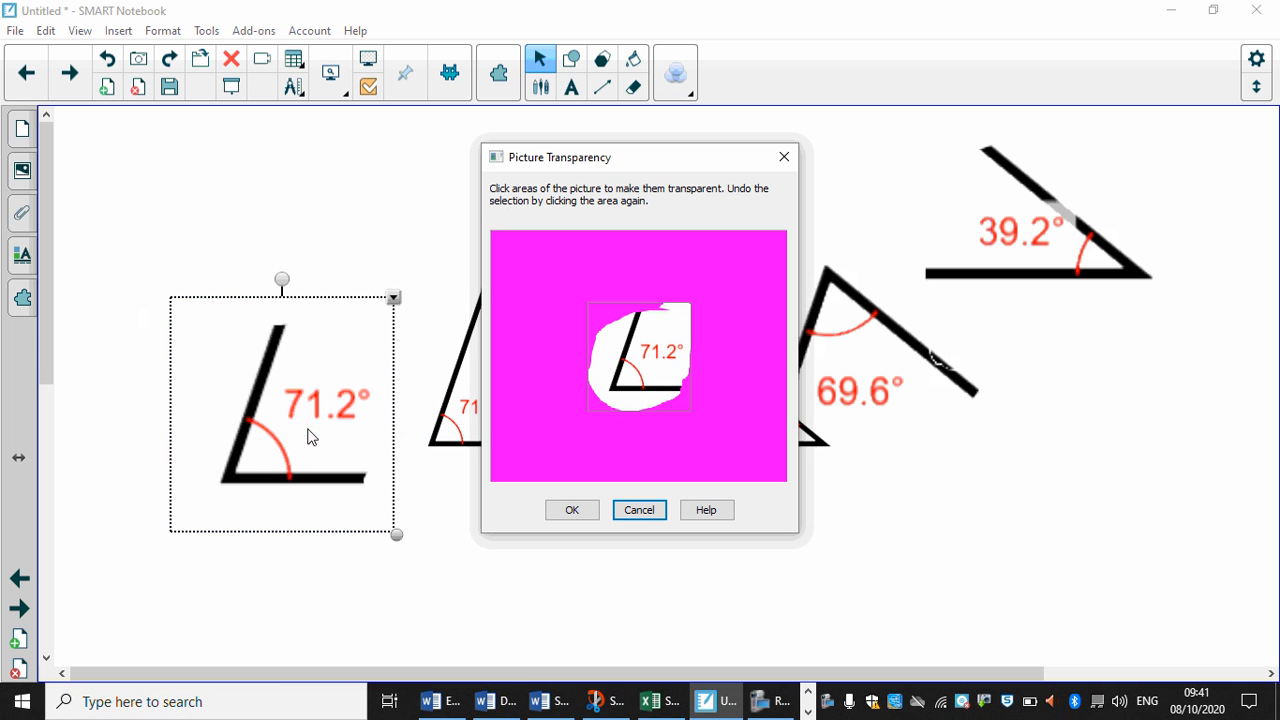
{"action": "left_click", "coordinate": [630, 376]}
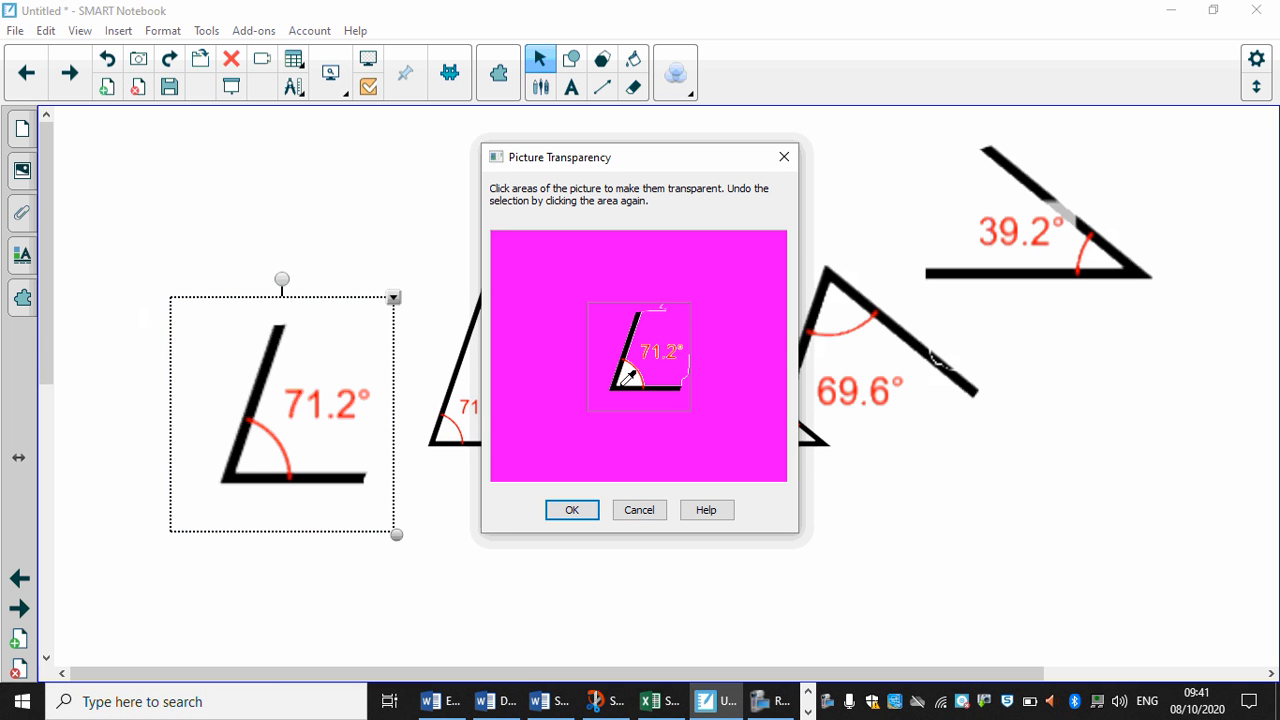
{"action": "left_click", "coordinate": [630, 376]}
{"action": "left_click", "coordinate": [572, 510]}
{"action": "left_click_drag", "start_coordinate": [259, 441], "coordinate": [189, 433]}
Move the 69.6° capture next to the 71.2° capture and rotate it until it points downwards
{"action": "left_click_drag", "start_coordinate": [823, 339], "coordinate": [265, 398]}
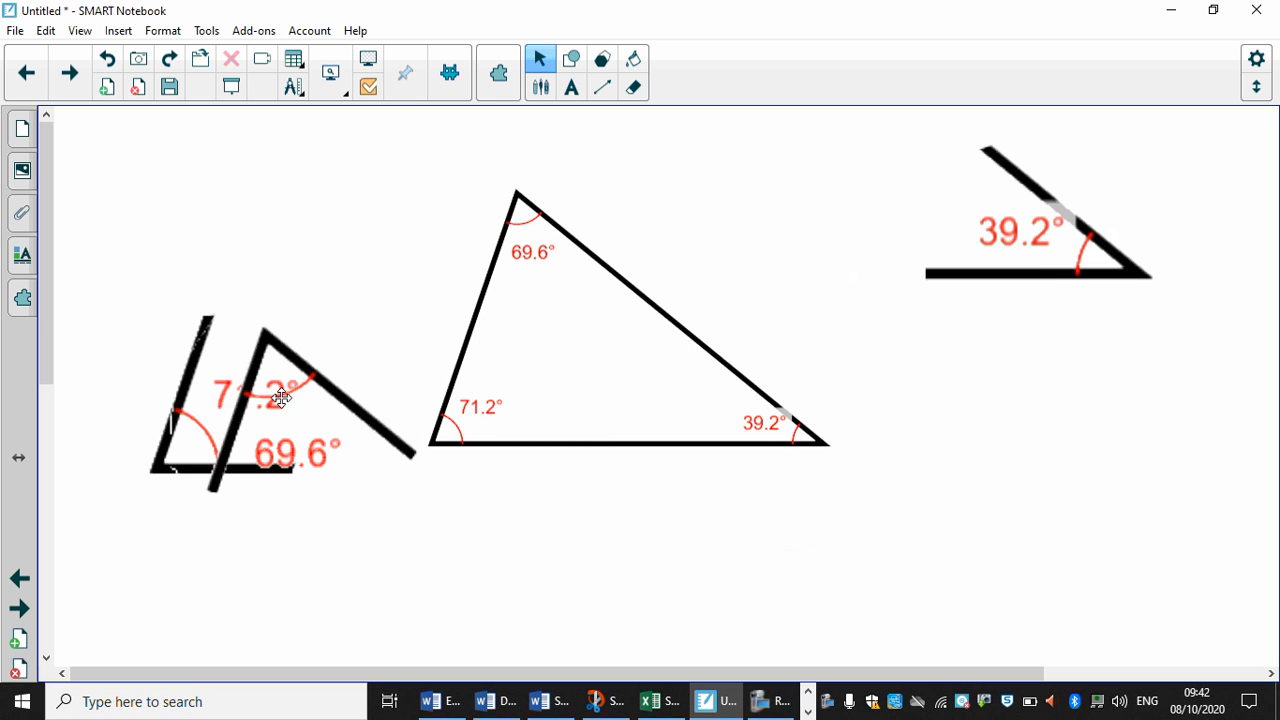
{"action": "left_click", "coordinate": [303, 388]}
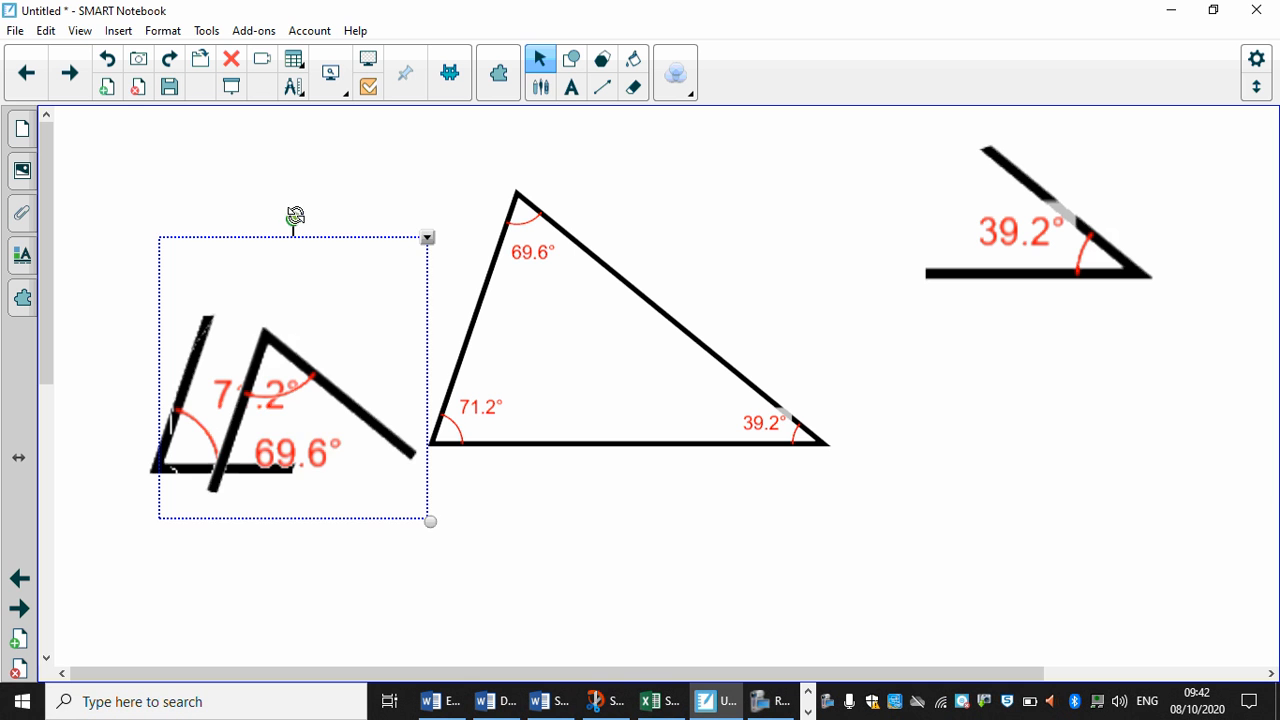
{"action": "left_click_drag", "start_coordinate": [295, 216], "coordinate": [288, 390]}
Fit the 71.2°, rotated 69.6° and 39.2° captures together at one vertex along a straight line, right of the triangle
{"action": "left_click_drag", "start_coordinate": [150, 472], "coordinate": [1071, 516]}
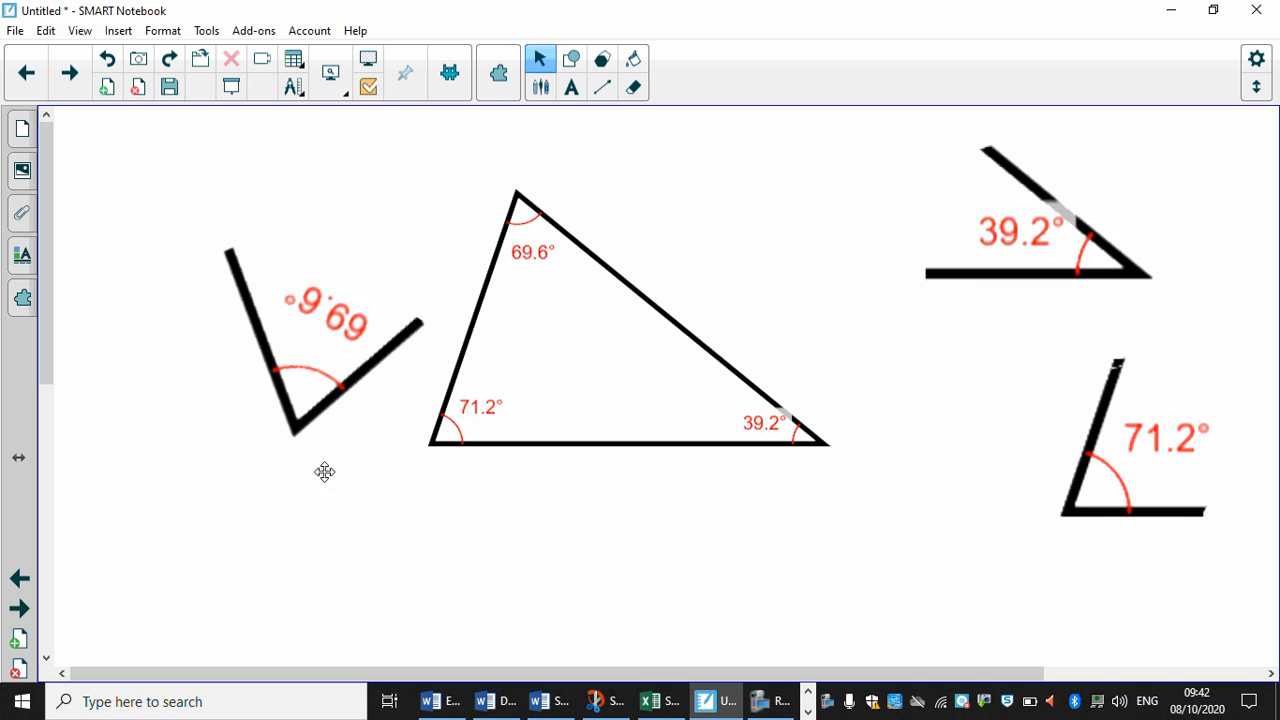
{"action": "left_click_drag", "start_coordinate": [340, 397], "coordinate": [1033, 447]}
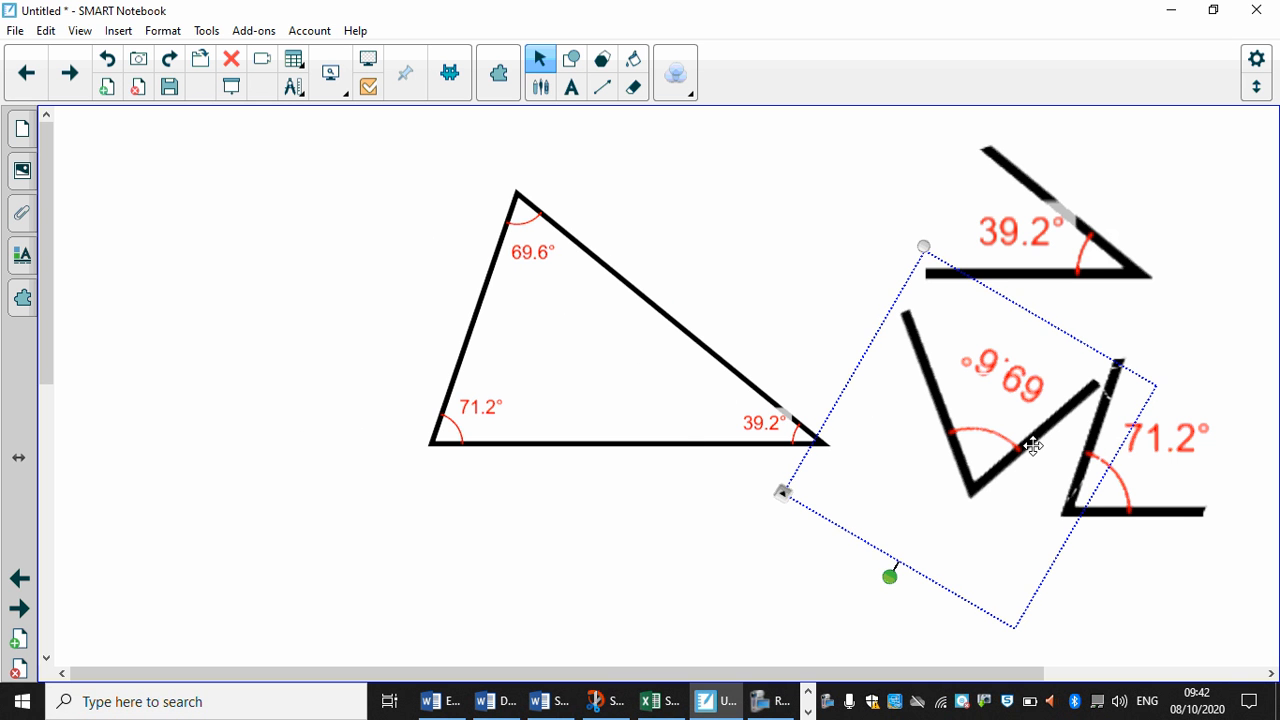
{"action": "left_click_drag", "start_coordinate": [890, 571], "coordinate": [955, 595]}
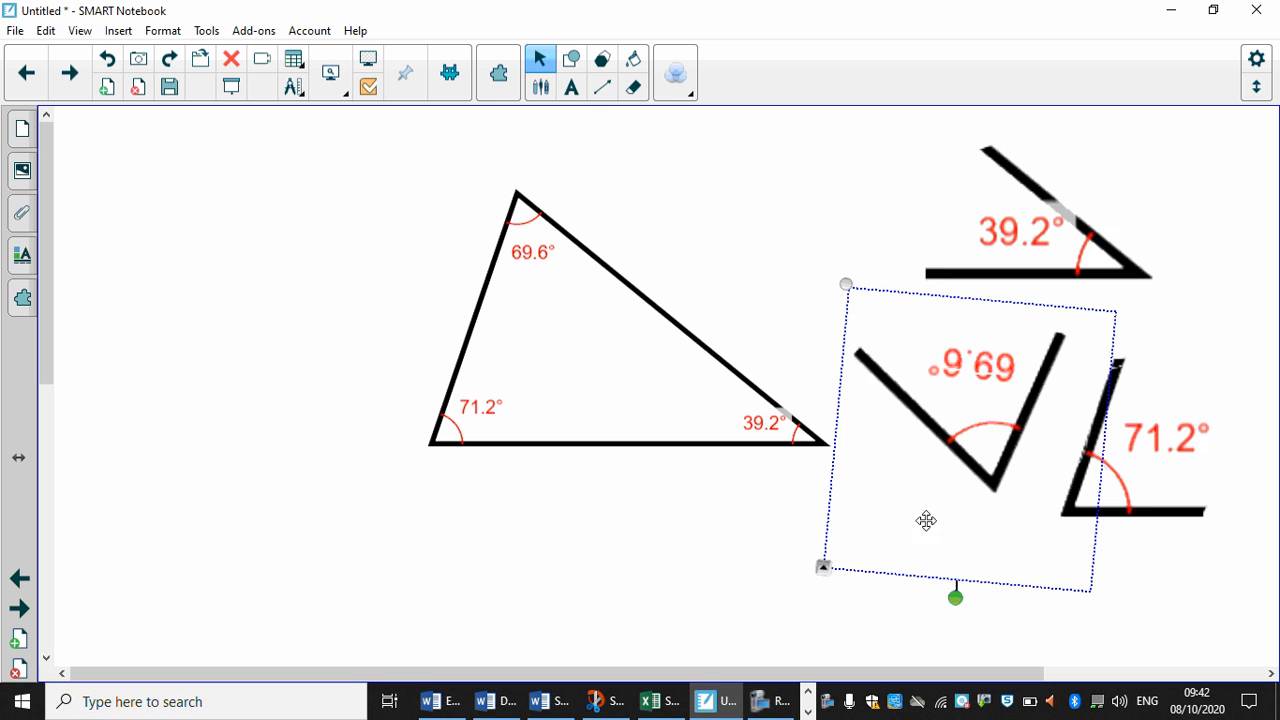
{"action": "left_click_drag", "start_coordinate": [926, 520], "coordinate": [986, 563]}
{"action": "left_click_drag", "start_coordinate": [1005, 634], "coordinate": [1017, 626]}
{"action": "left_click_drag", "start_coordinate": [977, 554], "coordinate": [1003, 547]}
{"action": "left_click_drag", "start_coordinate": [1095, 208], "coordinate": [996, 452]}
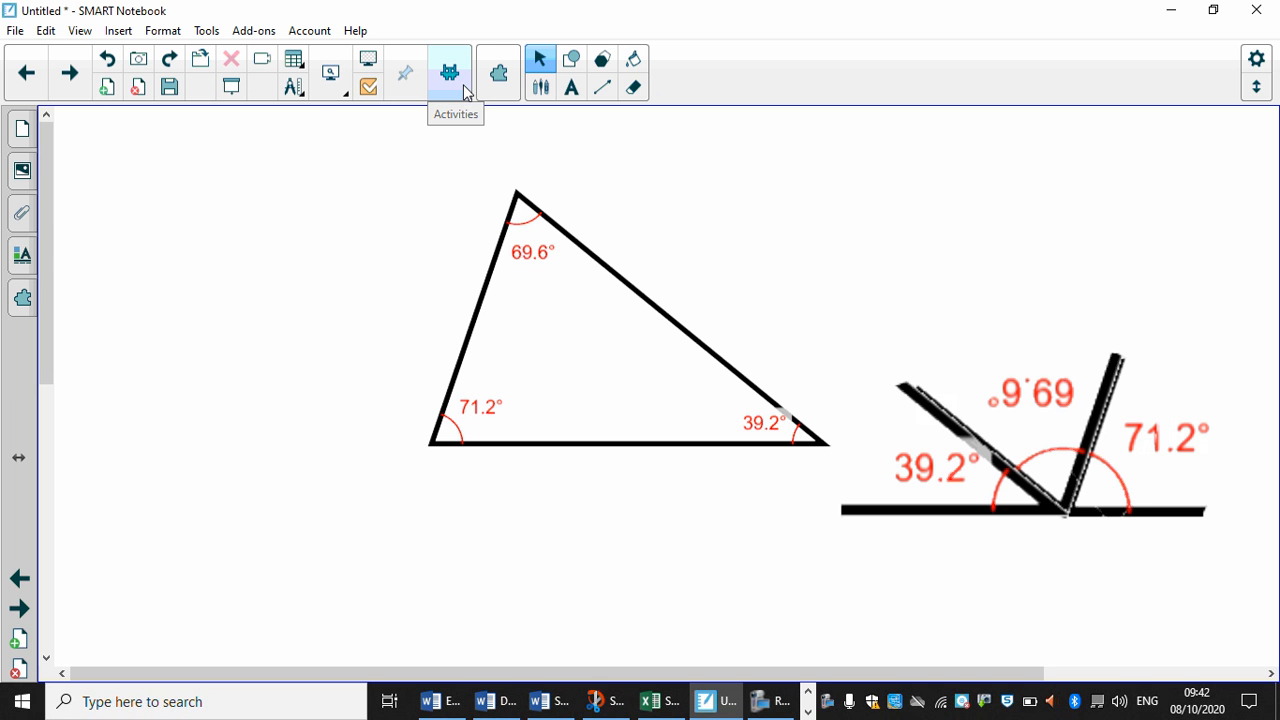
Insert a protractor and move it over the triangle's left side, clear of the joined angle captures
{"action": "left_click", "coordinate": [296, 90]}
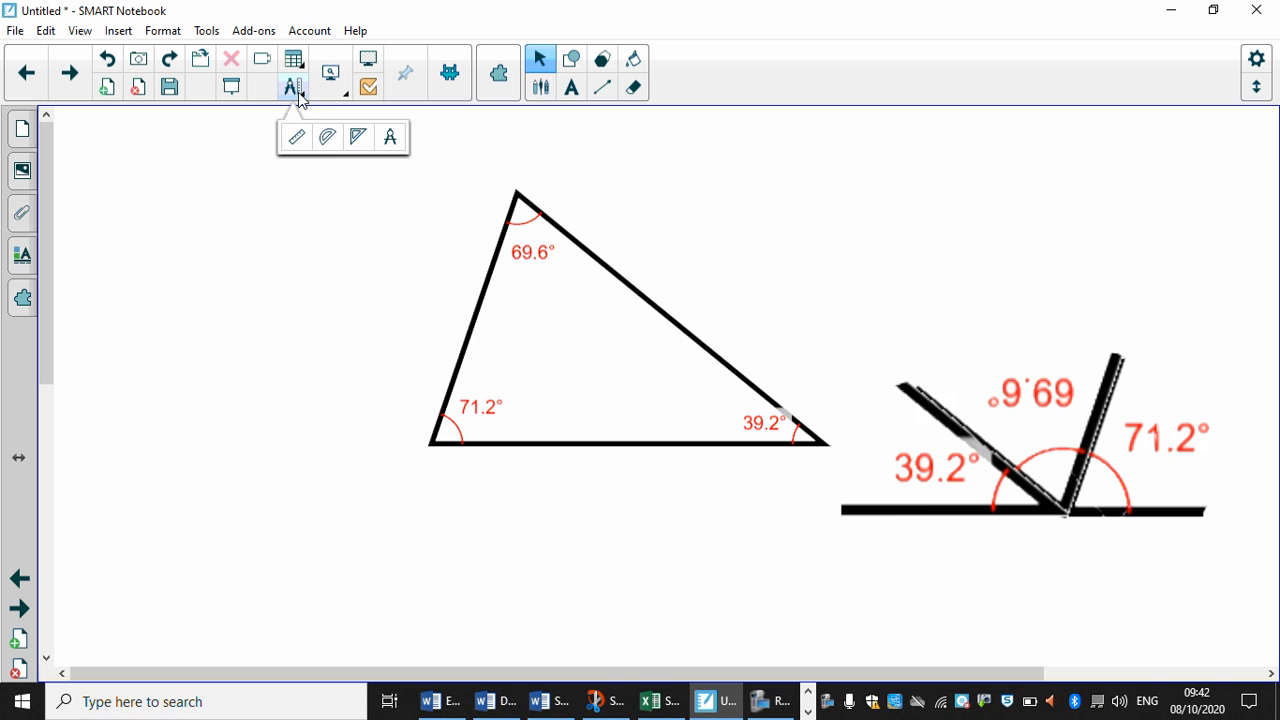
{"action": "left_click", "coordinate": [328, 136]}
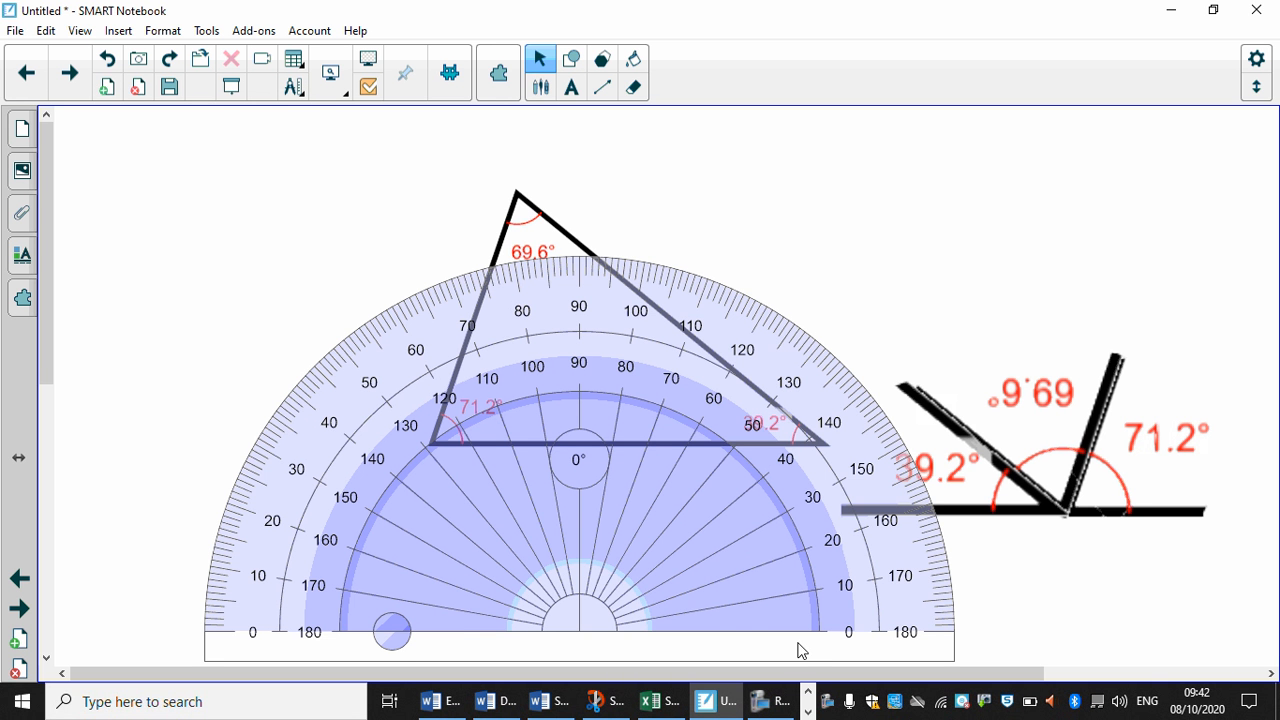
{"action": "left_click_drag", "start_coordinate": [862, 638], "coordinate": [638, 461]}
{"action": "left_click_drag", "start_coordinate": [512, 230], "coordinate": [240, 210]}
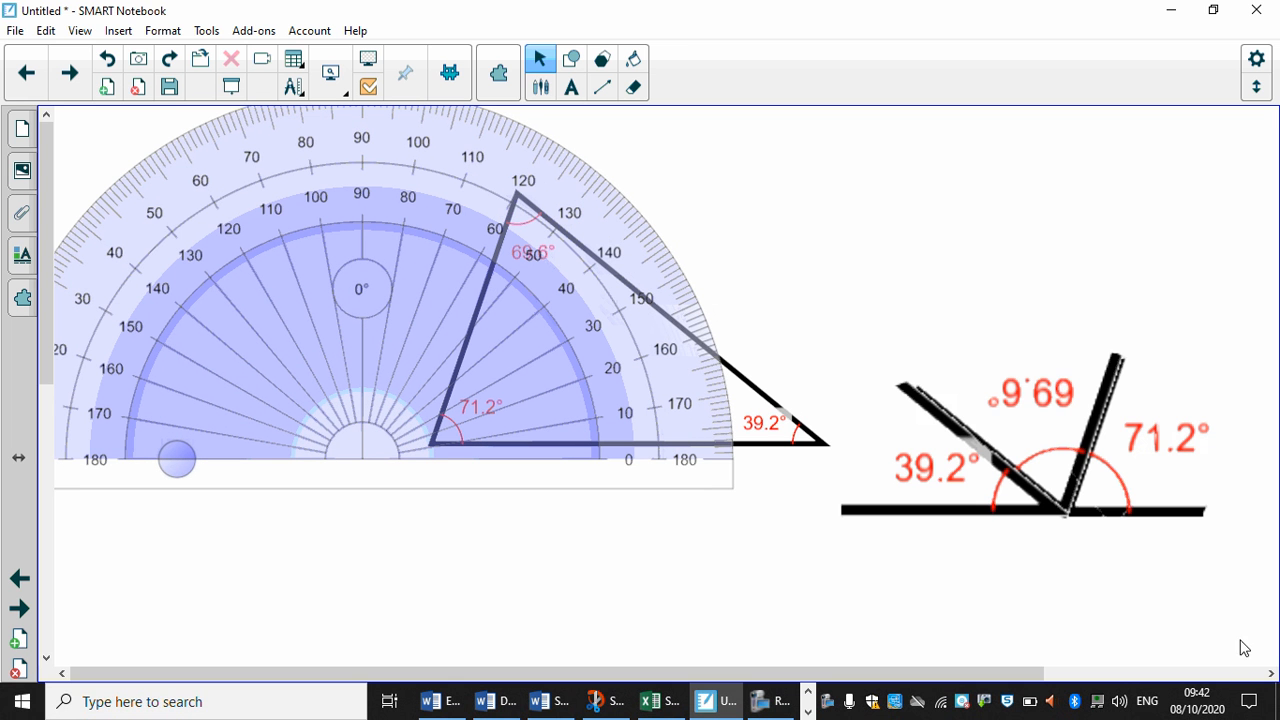
Select the three joined angle captures and group them
{"action": "left_click_drag", "start_coordinate": [1243, 609], "coordinate": [881, 316]}
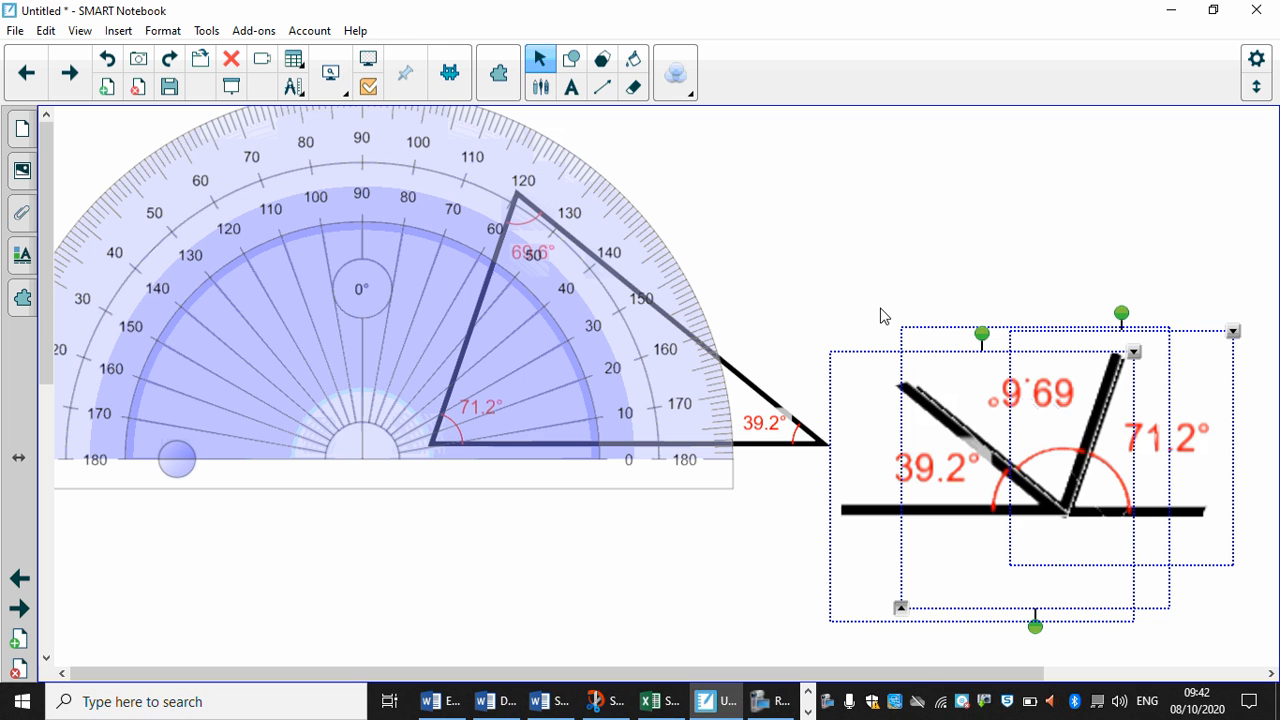
{"action": "key", "text": "ctrl+g"}
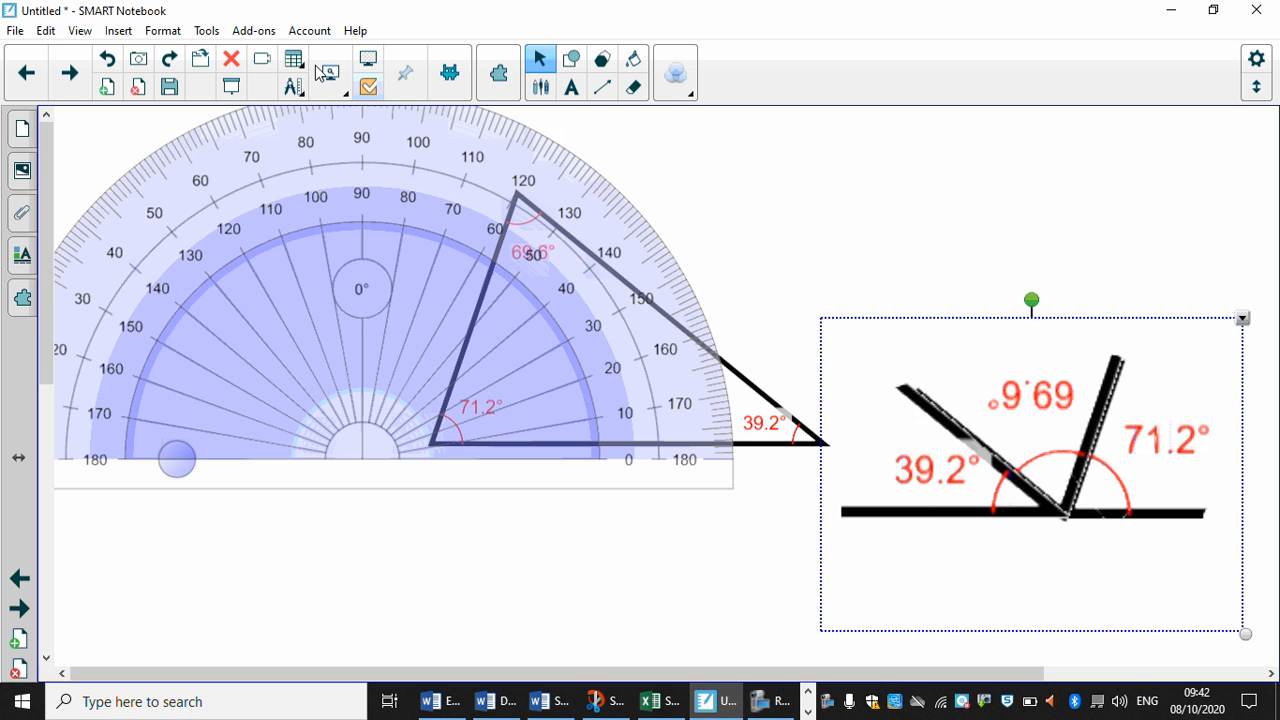
{"action": "left_click_drag", "start_coordinate": [212, 178], "coordinate": [319, 202]}
{"action": "left_click", "coordinate": [118, 64]}
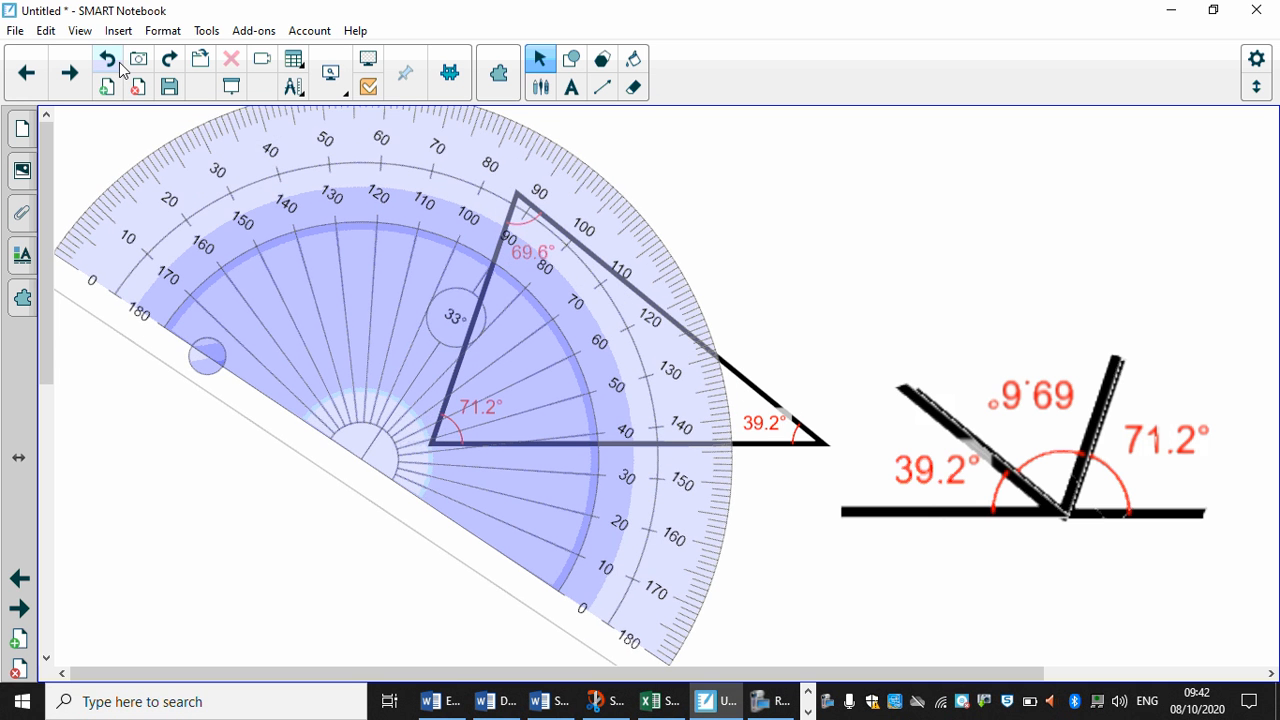
{"action": "left_click", "coordinate": [118, 64]}
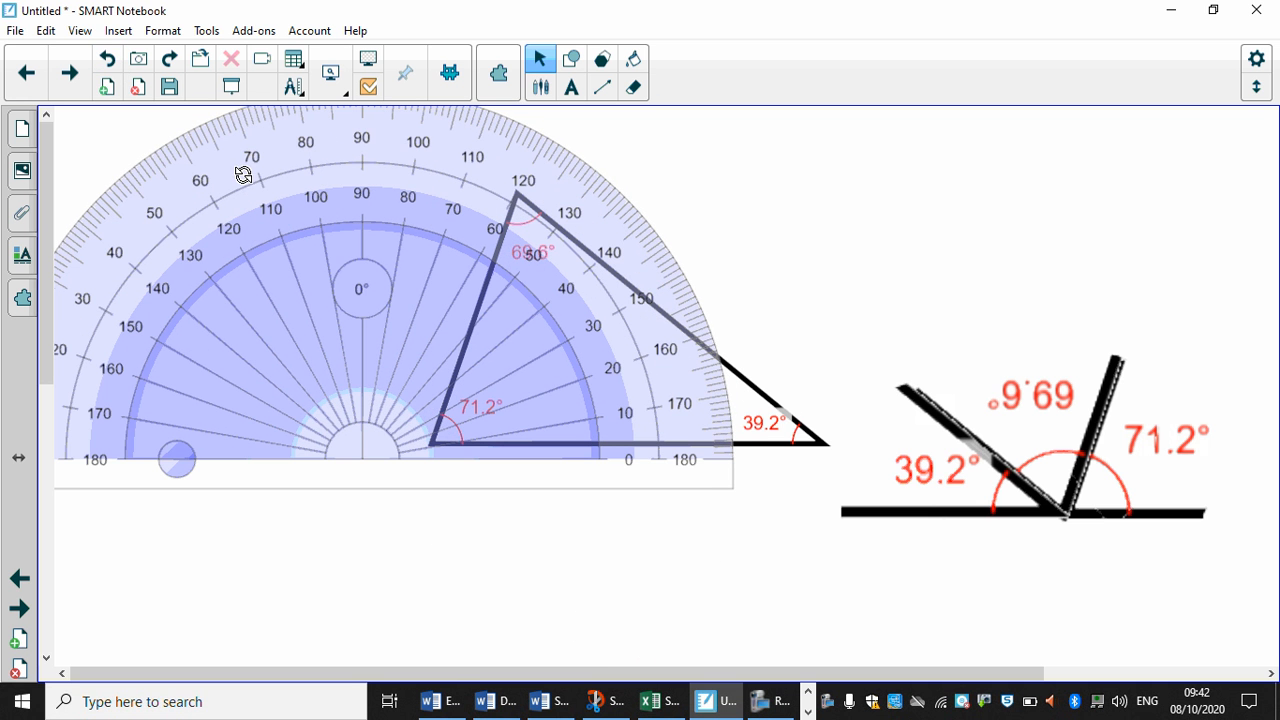
Place the protractor over the grouped angles with its centre on their common vertex and its baseline along the straight line
{"action": "left_click_drag", "start_coordinate": [310, 350], "coordinate": [1013, 408]}
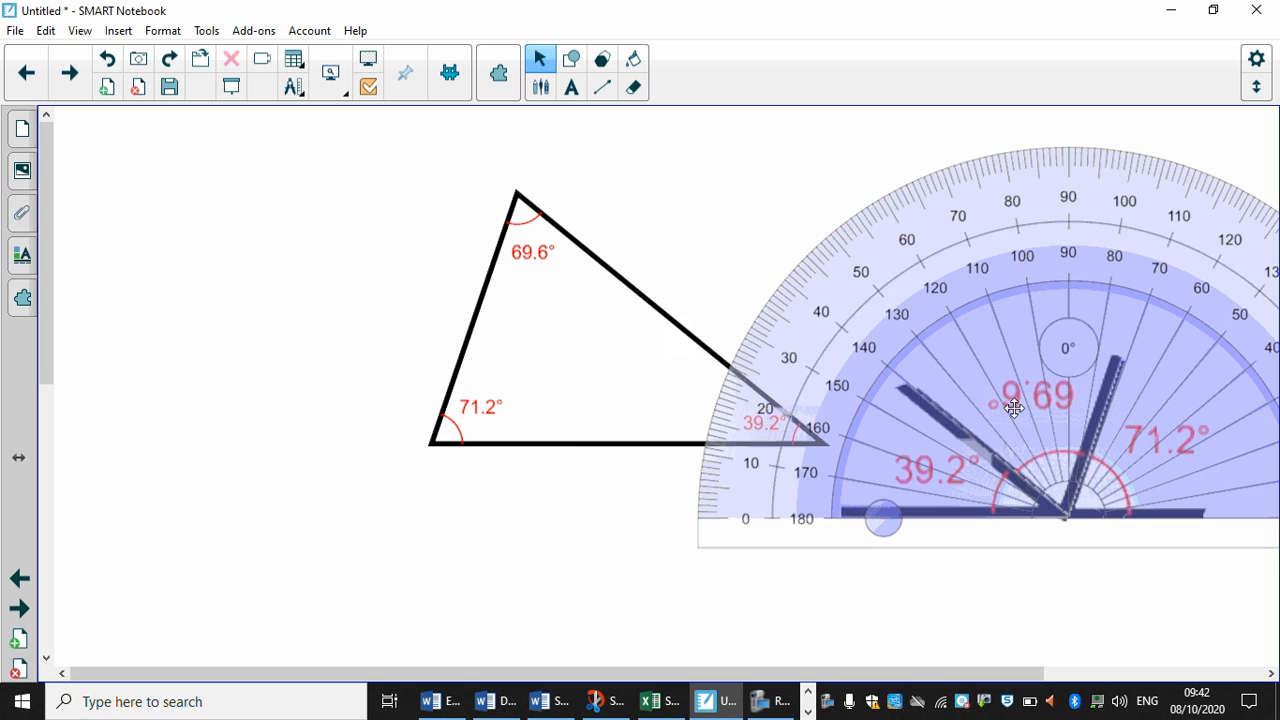
{"action": "left_click_drag", "start_coordinate": [1014, 408], "coordinate": [1014, 407]}
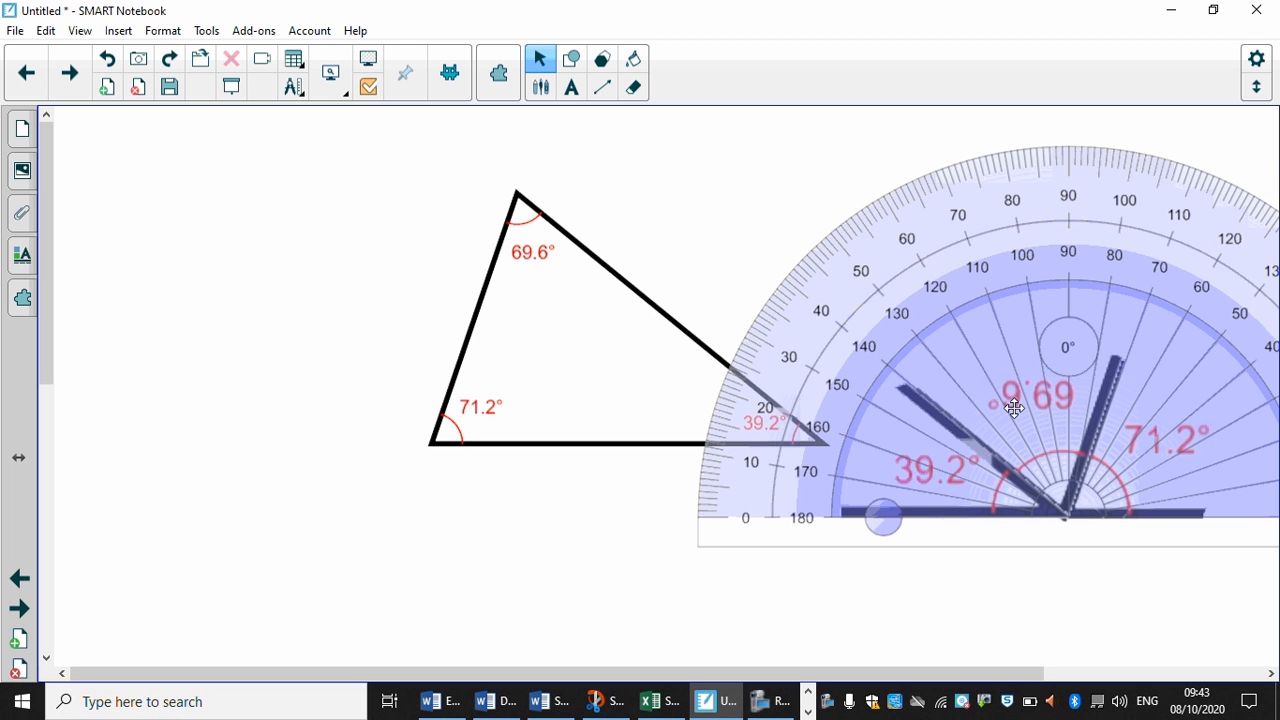
Add a blank page, switch to the browser's MATHS READING SCALES image results and bring the mph dial picture into view
{"action": "left_click", "coordinate": [108, 88]}
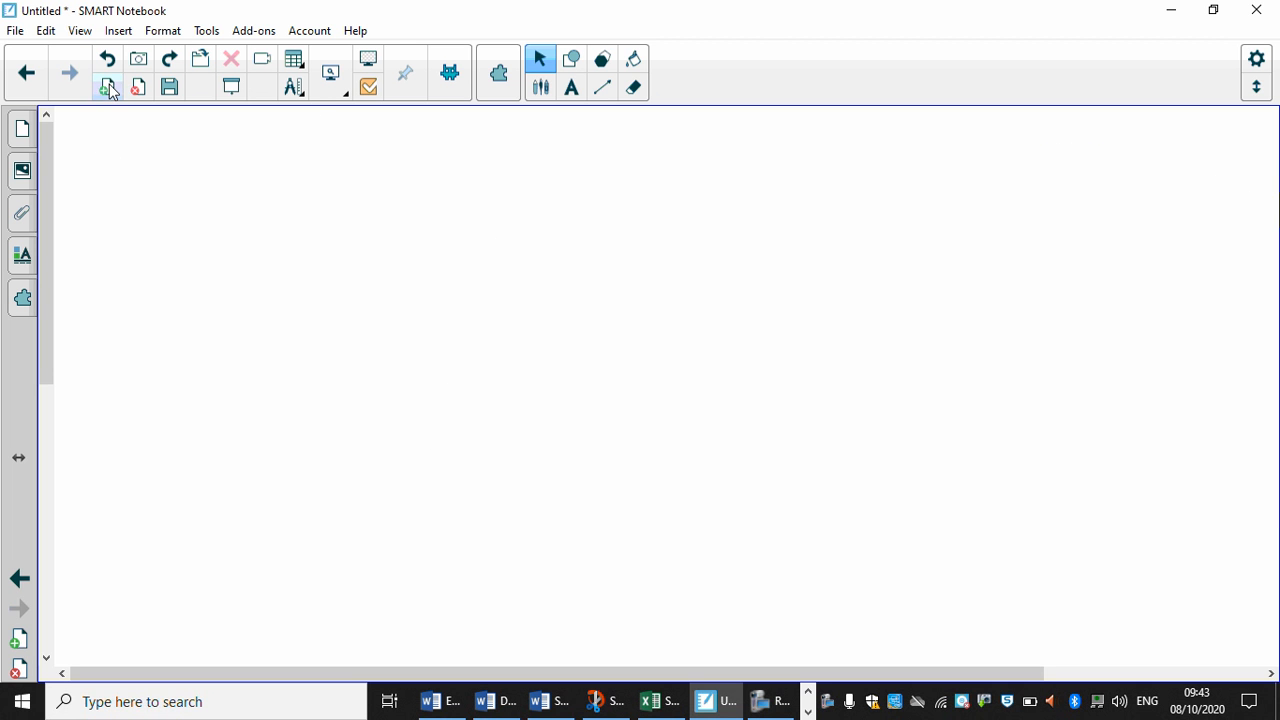
{"action": "left_click", "coordinate": [1166, 16]}
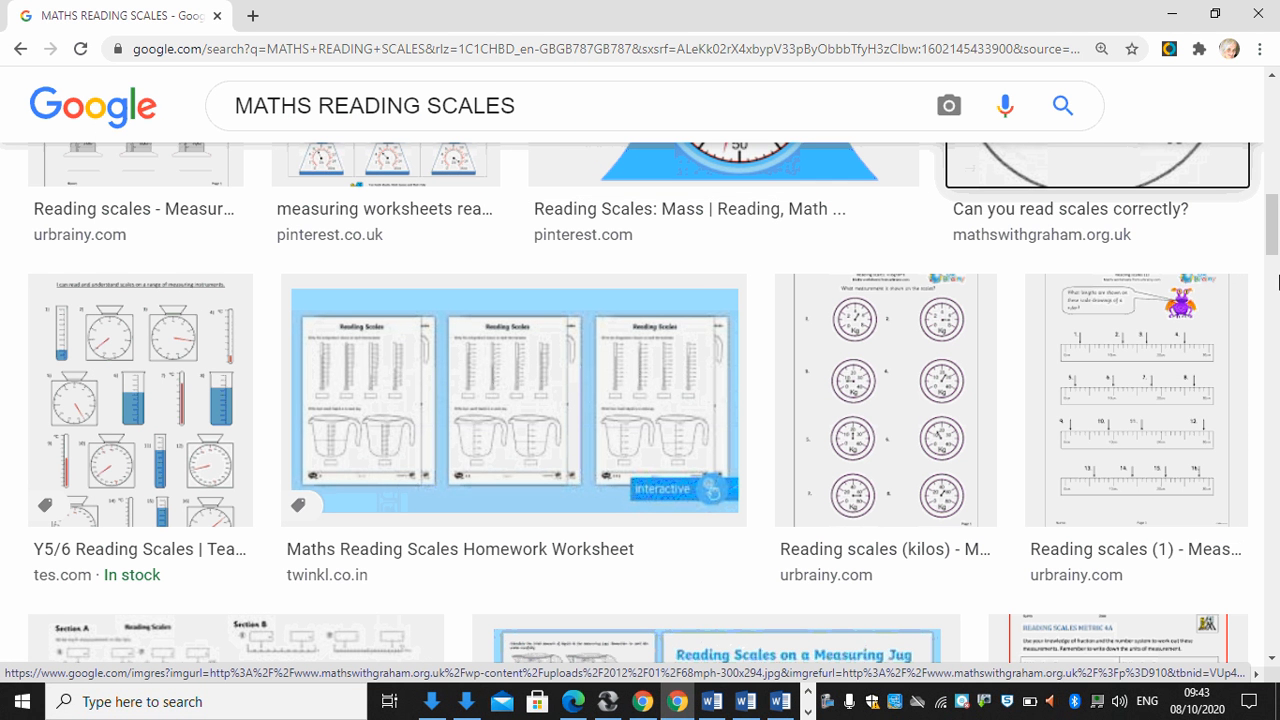
{"action": "left_click_drag", "start_coordinate": [1271, 230], "coordinate": [1271, 207]}
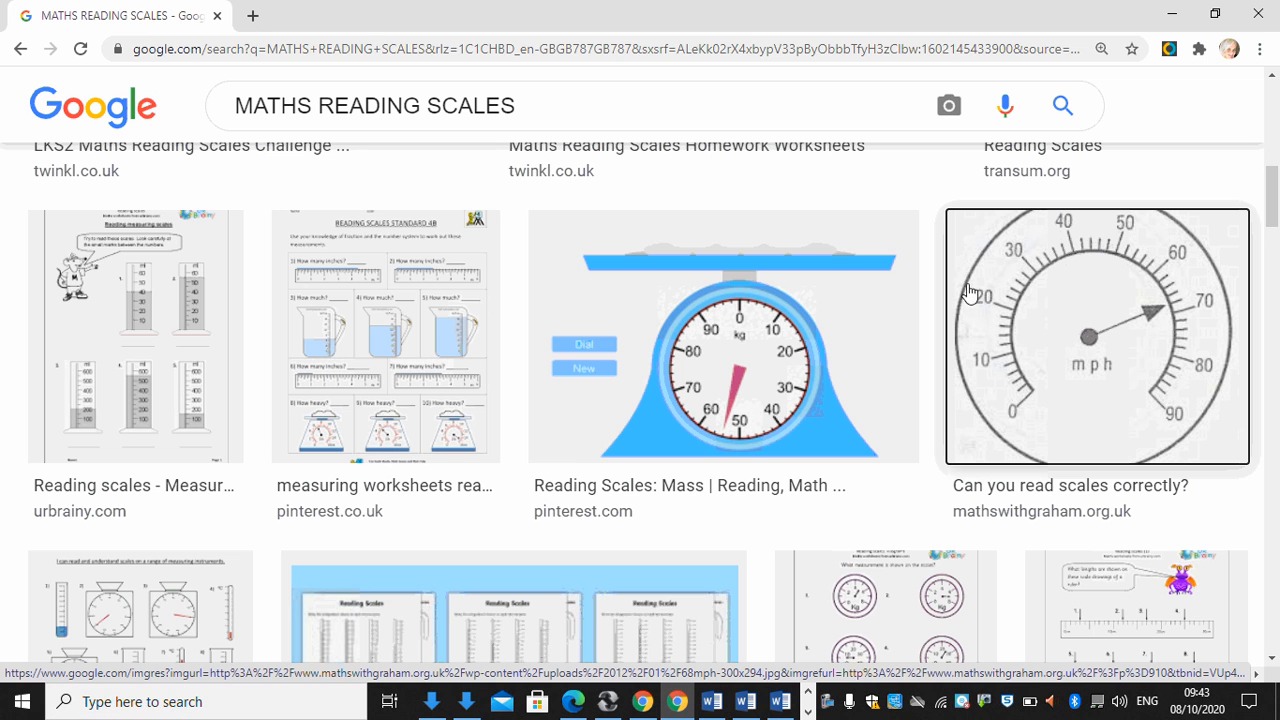
Copy the mph dial picture from the image results, switch to SMART Notebook and paste it onto the blank page
{"action": "right_click", "coordinate": [1108, 320]}
{"action": "left_click", "coordinate": [1058, 503]}
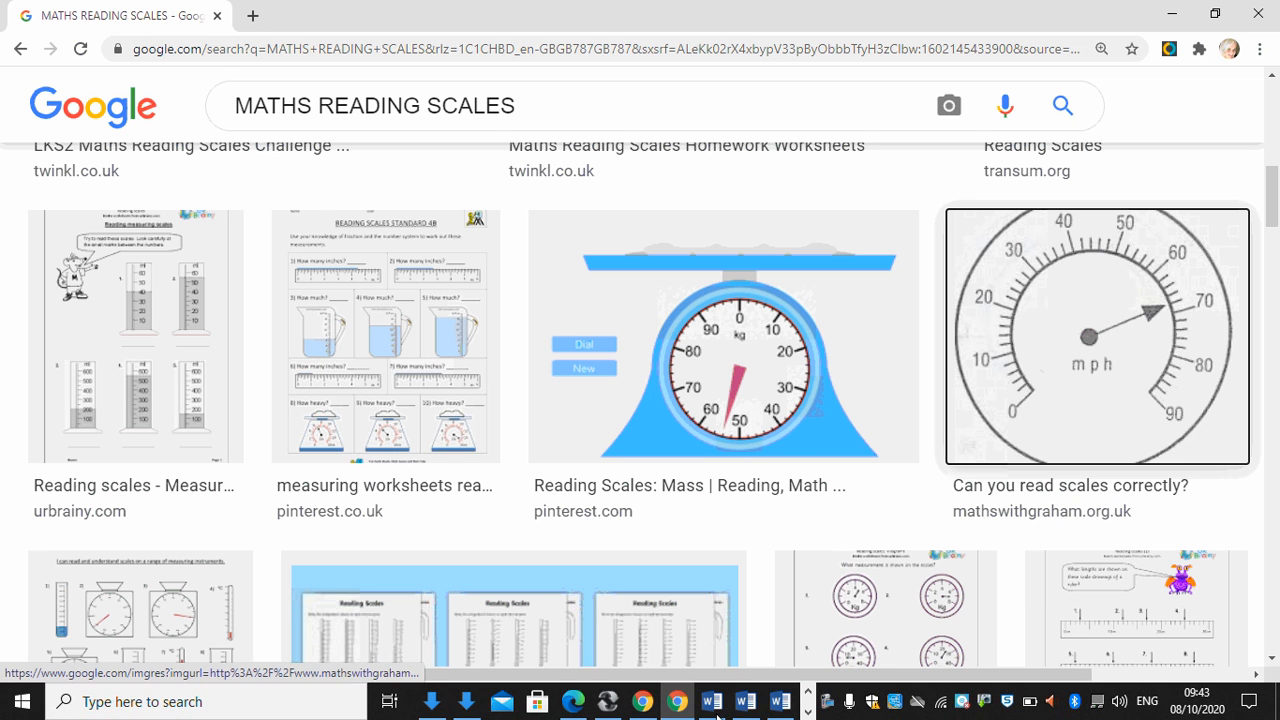
{"action": "left_click", "coordinate": [808, 713]}
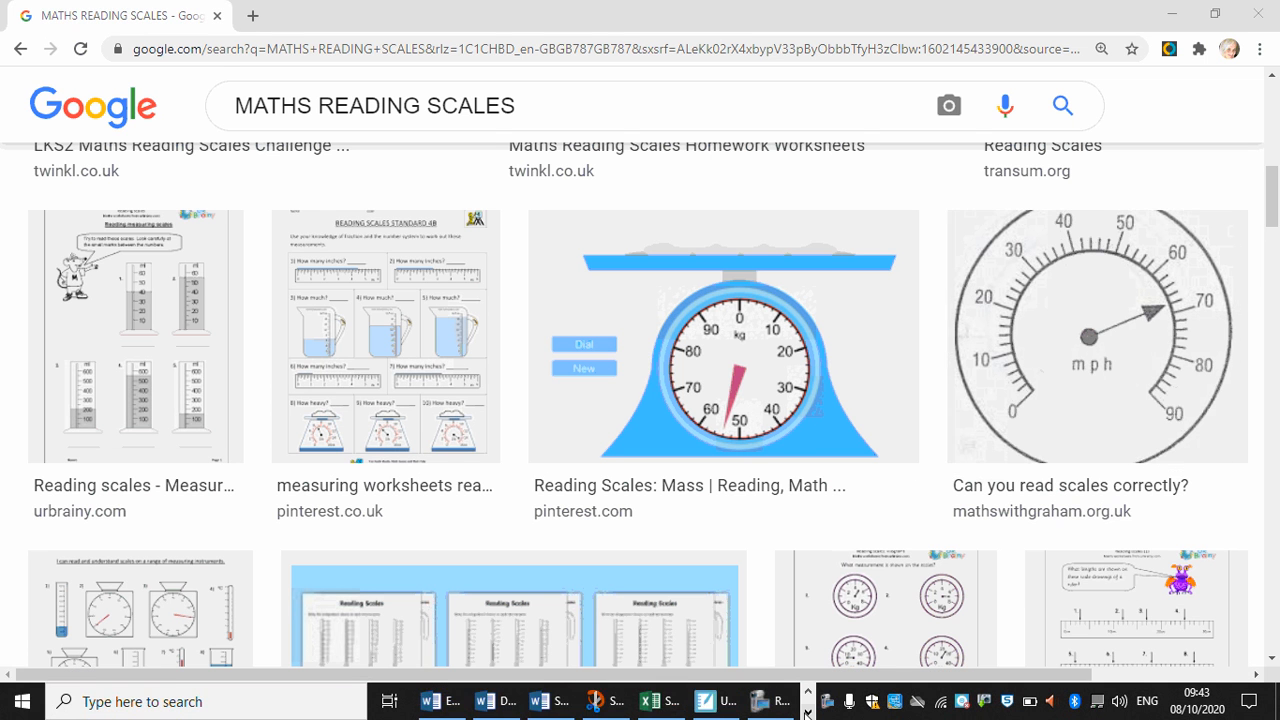
{"action": "left_click", "coordinate": [722, 699]}
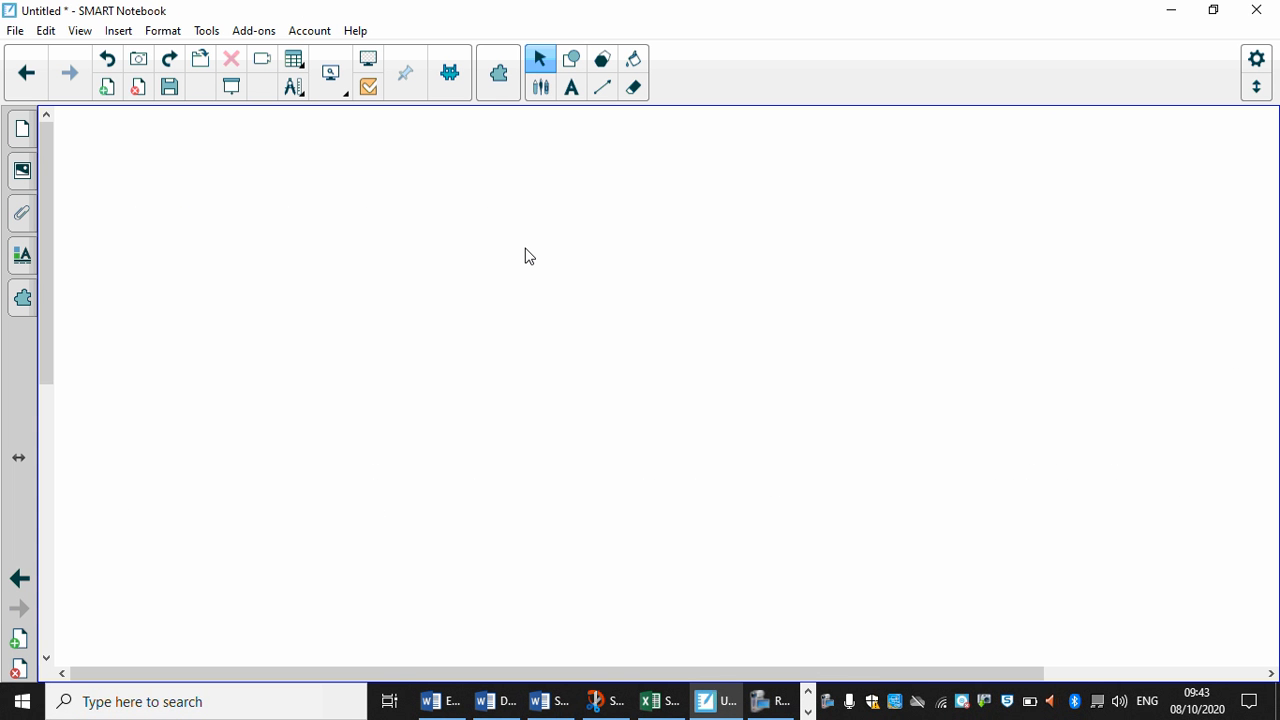
{"action": "right_click", "coordinate": [525, 249]}
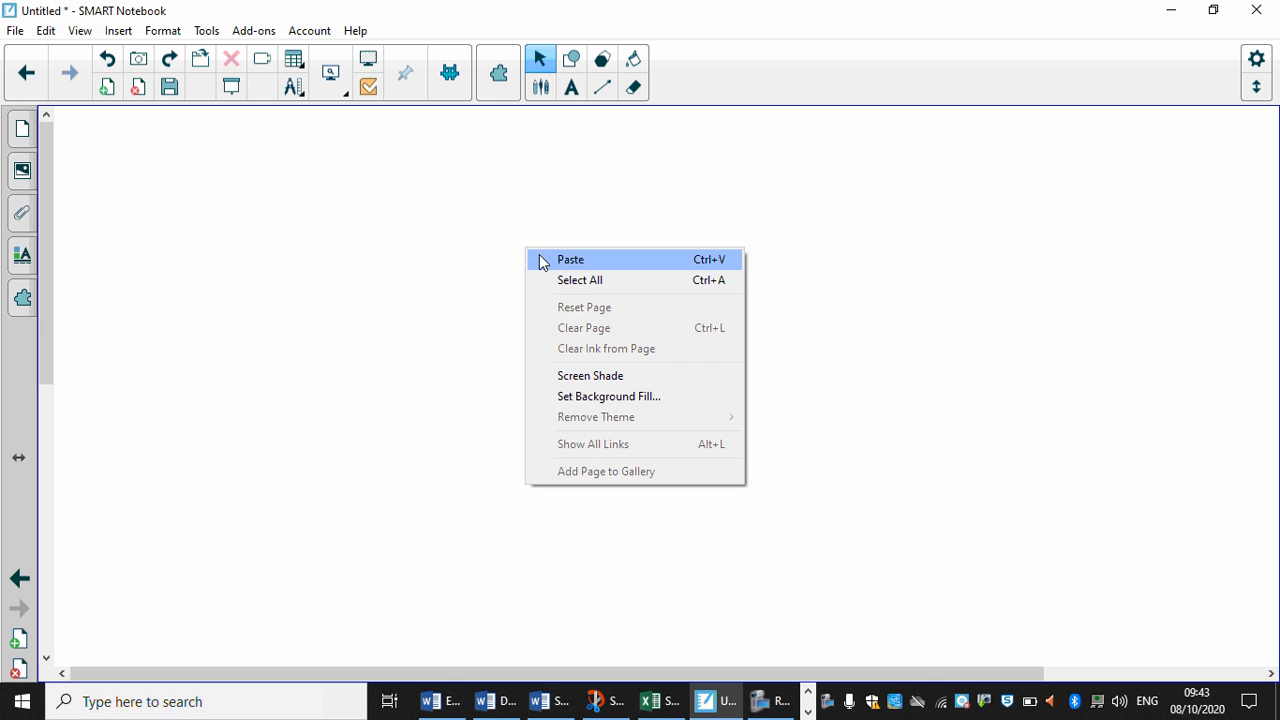
{"action": "left_click", "coordinate": [540, 258]}
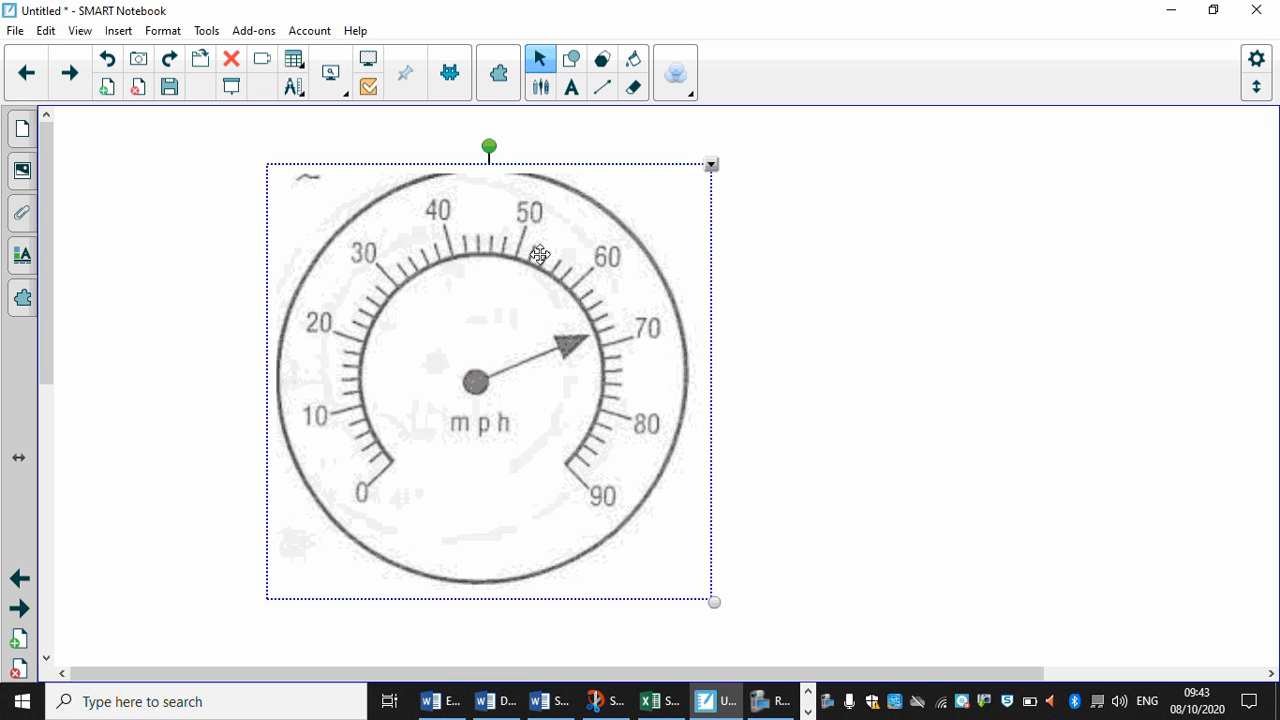
{"action": "left_click", "coordinate": [896, 244]}
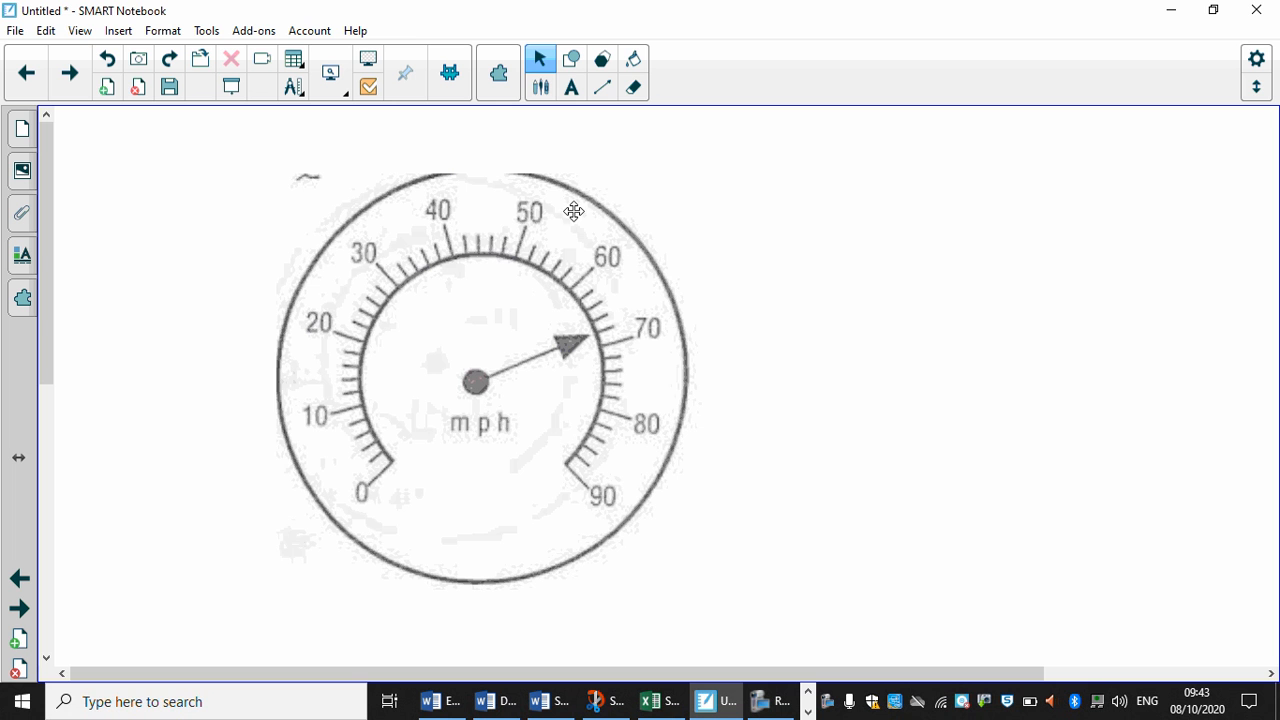
Make a freehand screen capture of the dial section around the pointer tip from 60 to 70, and place it beside the full dial
{"action": "left_click", "coordinate": [140, 60]}
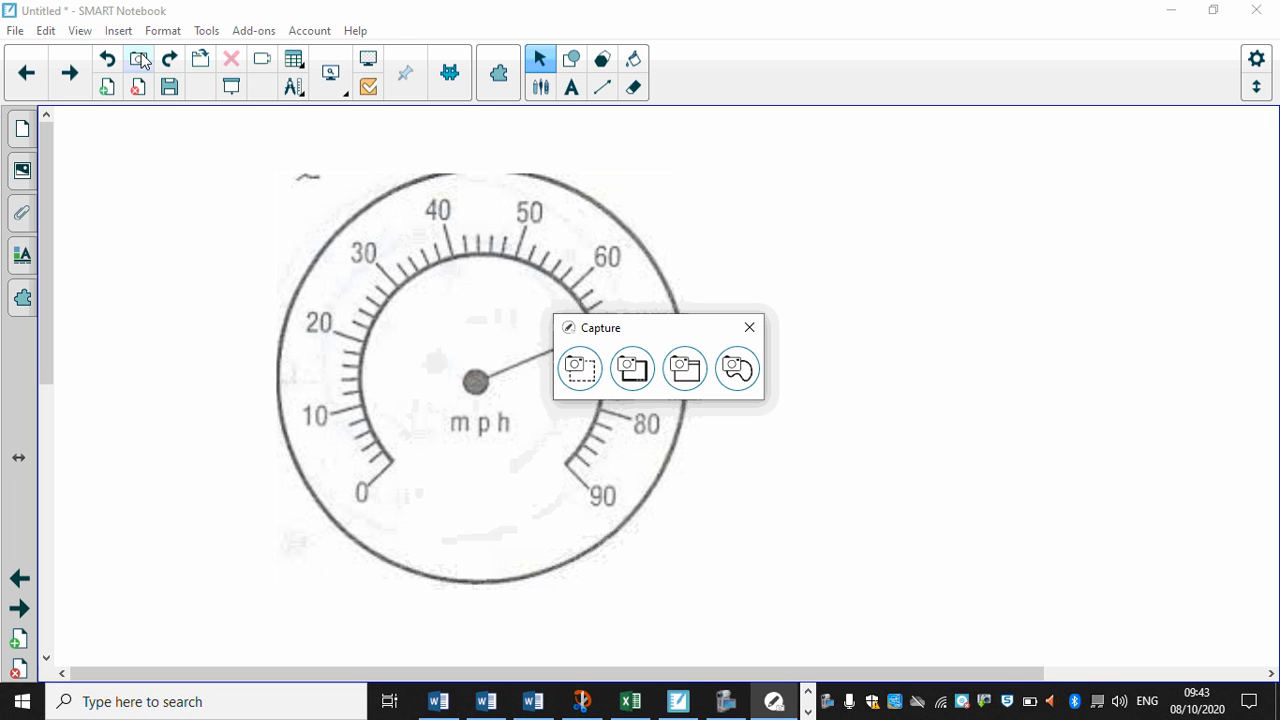
{"action": "left_click", "coordinate": [737, 368]}
{"action": "mouse_move", "coordinate": [588, 233]}
{"action": "left_mouse_down"}
{"action": "mouse_move", "coordinate": [560, 357]}
{"action": "mouse_move", "coordinate": [671, 423]}
{"action": "mouse_move", "coordinate": [633, 257]}
{"action": "mouse_move", "coordinate": [584, 236]}
{"action": "left_mouse_up"}
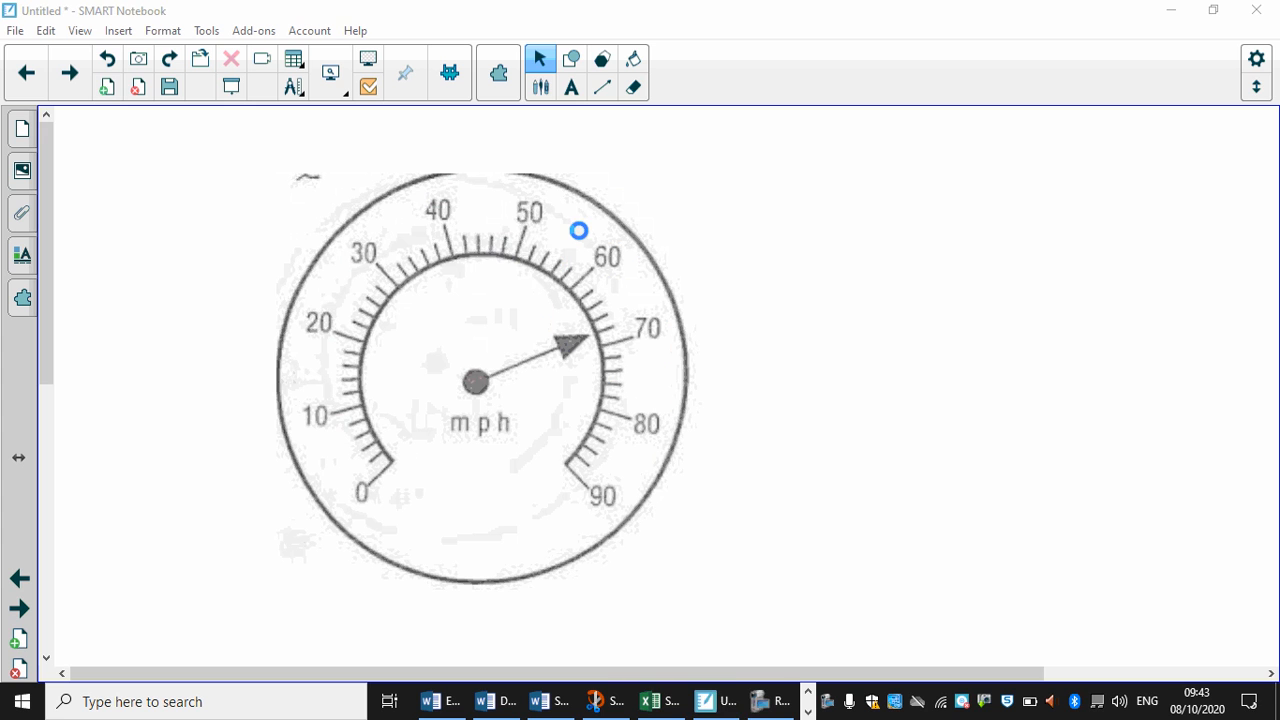
{"action": "left_click", "coordinate": [653, 430]}
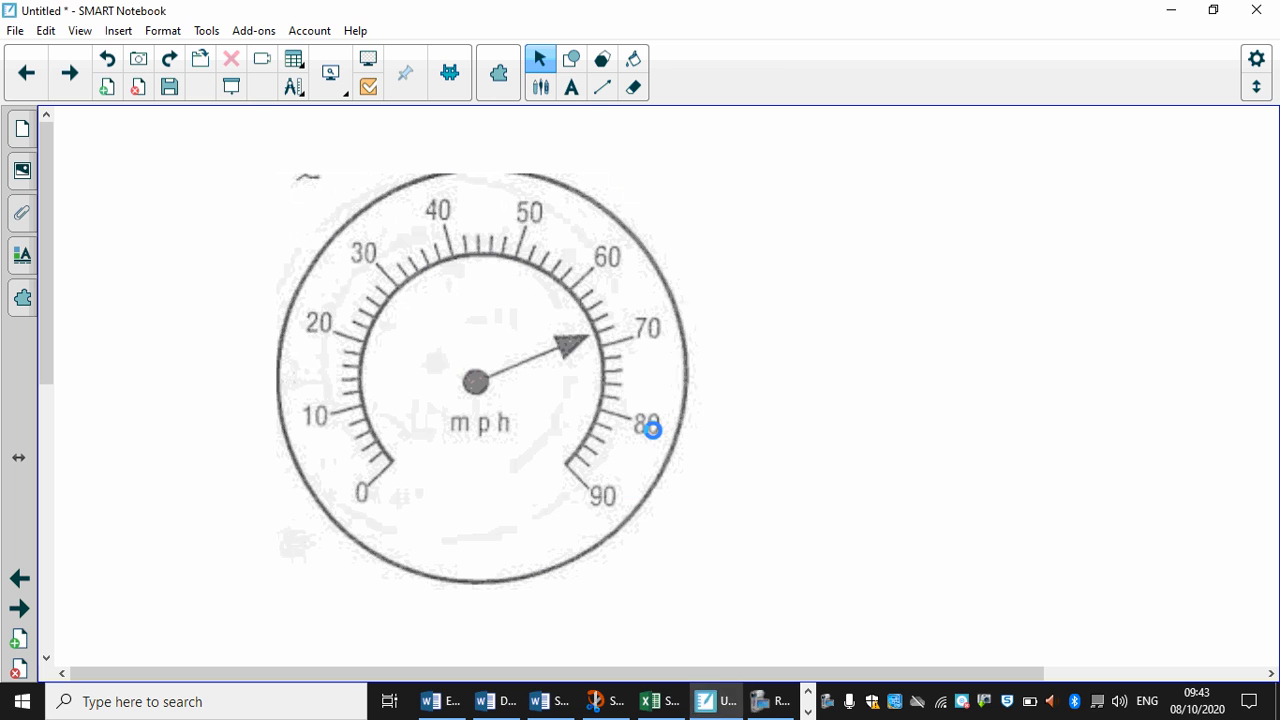
{"action": "left_click_drag", "start_coordinate": [358, 384], "coordinate": [988, 358]}
Enlarge the captured dial section to nearly the full height of the visible page beside the original dial, then deselect it
{"action": "left_click_drag", "start_coordinate": [983, 554], "coordinate": [1211, 718]}
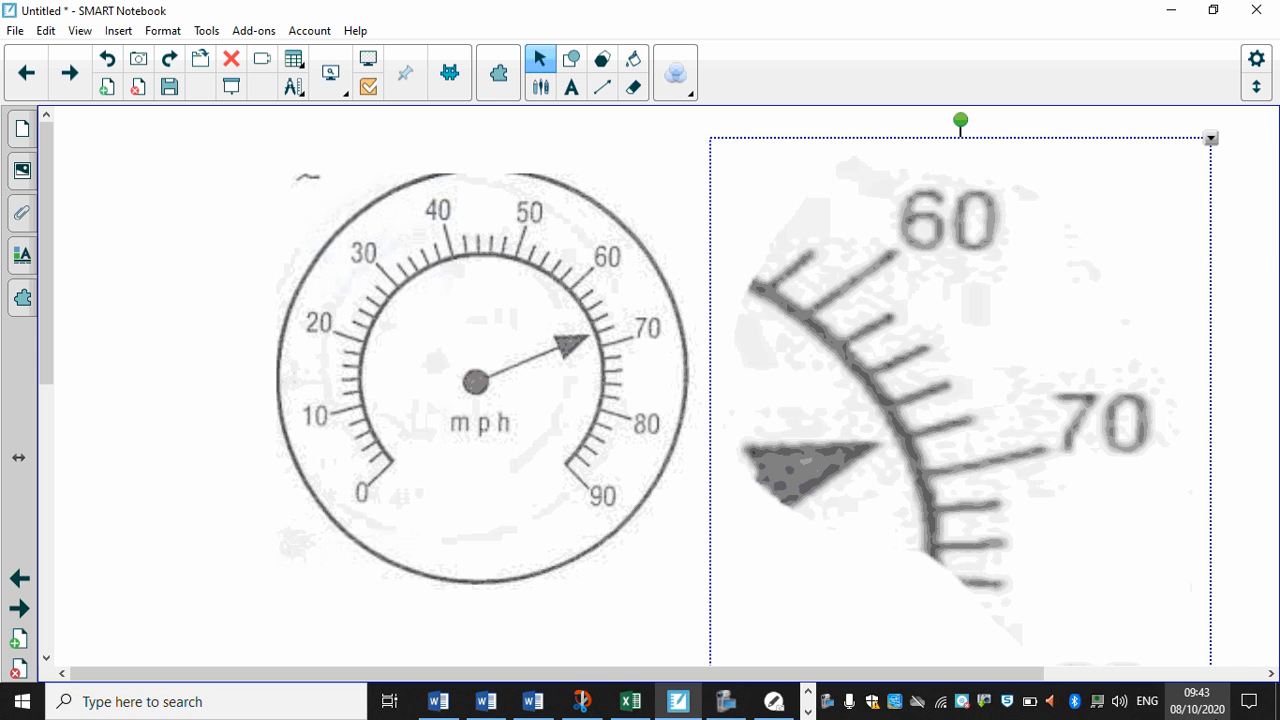
{"action": "key", "text": "ctrl+z"}
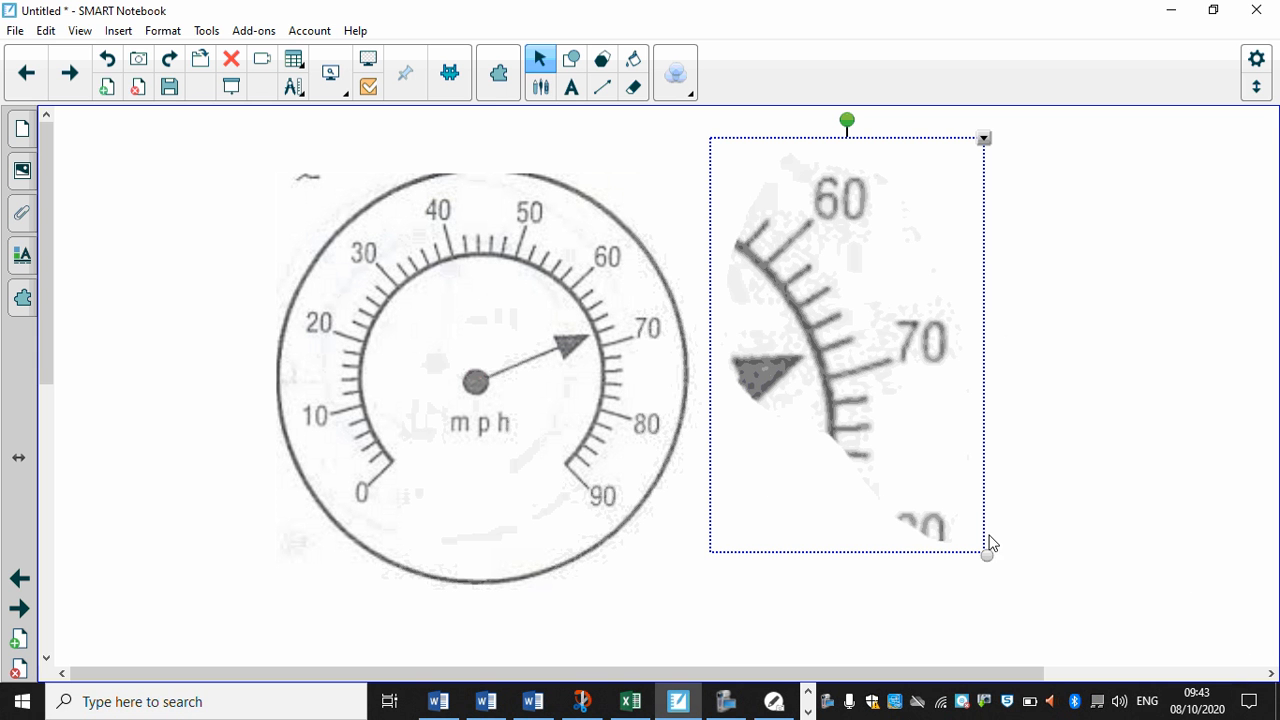
{"action": "left_click_drag", "start_coordinate": [985, 553], "coordinate": [1077, 680]}
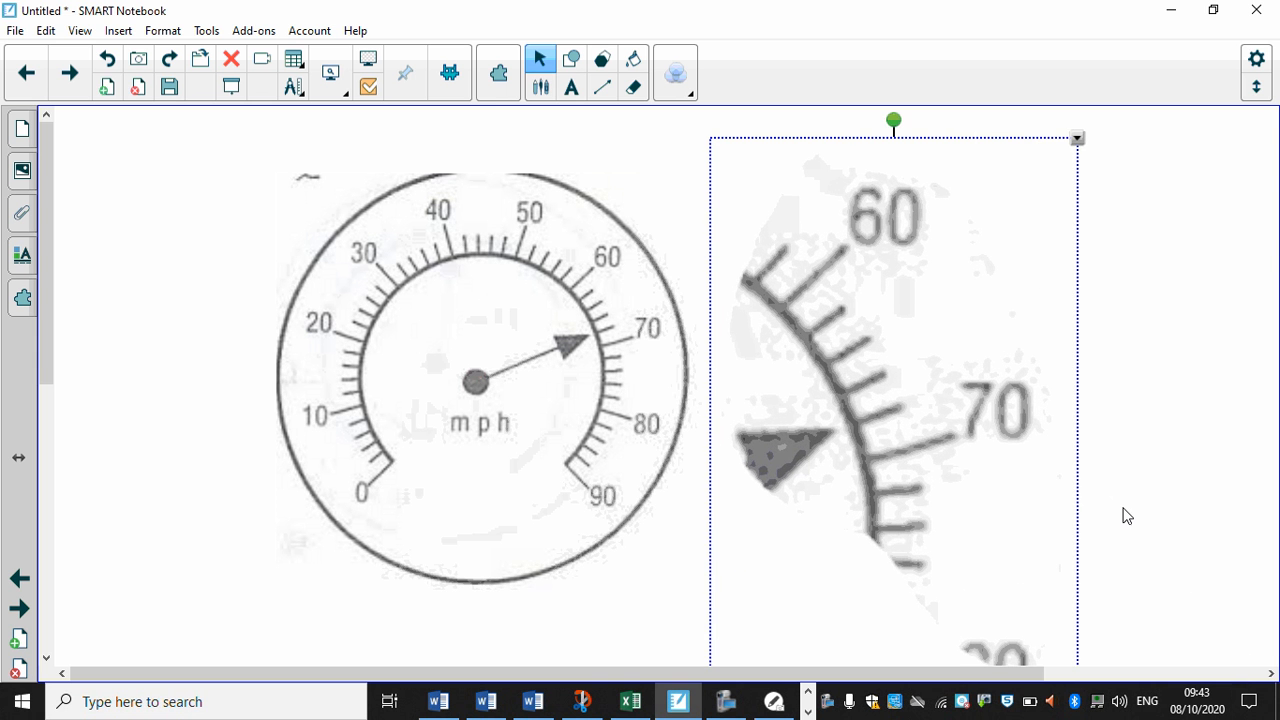
{"action": "left_click", "coordinate": [1125, 514]}
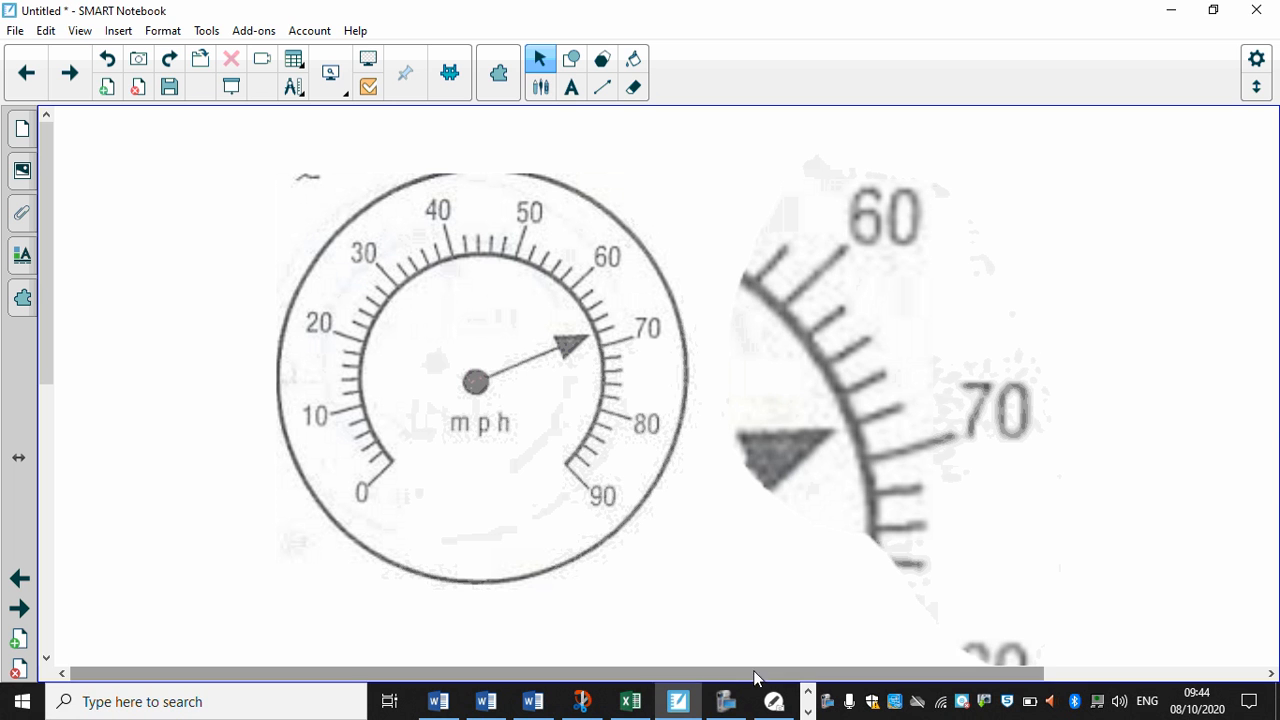
{"action": "left_click", "coordinate": [727, 704]}
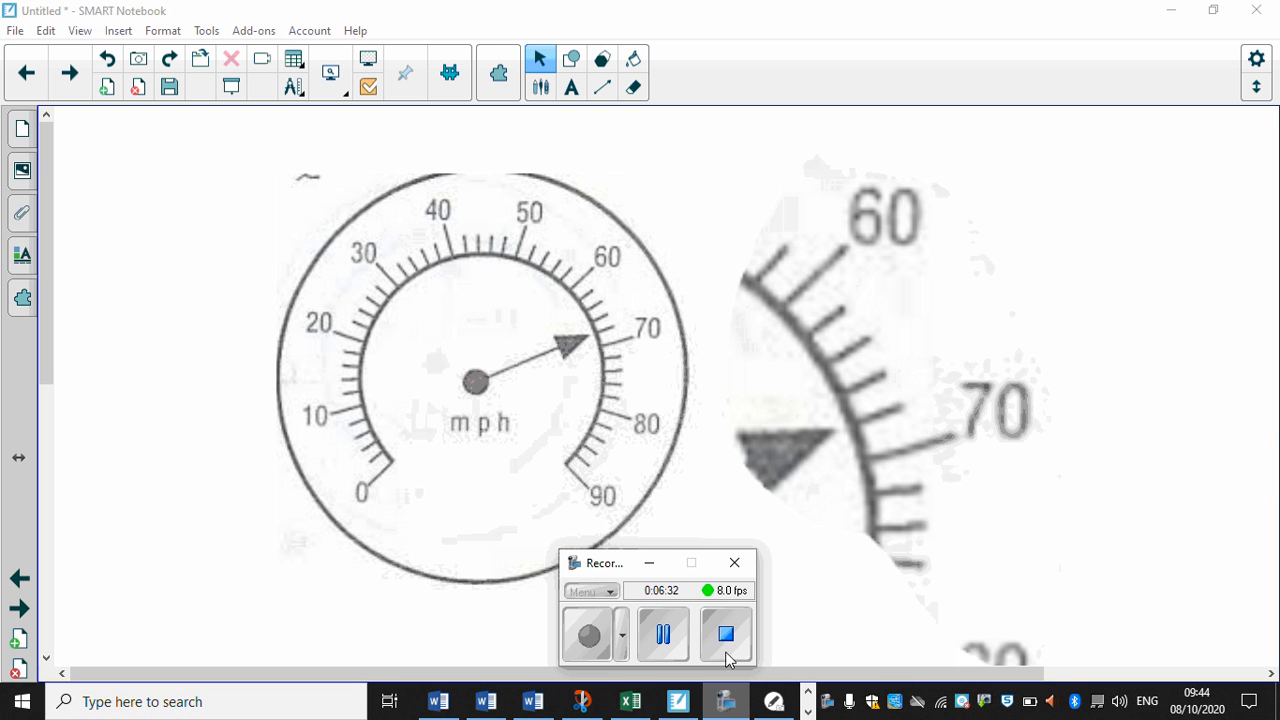